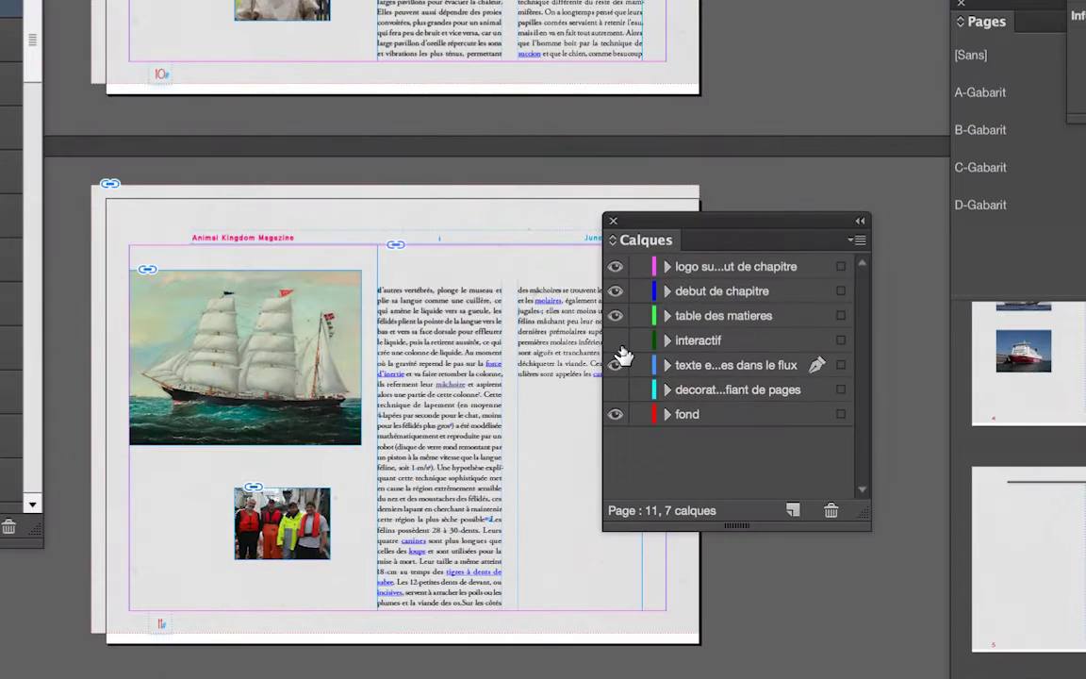
Step: Make the interactif layer visible and toggle it to compare the pages with and without its navigation elements
click(615, 341)
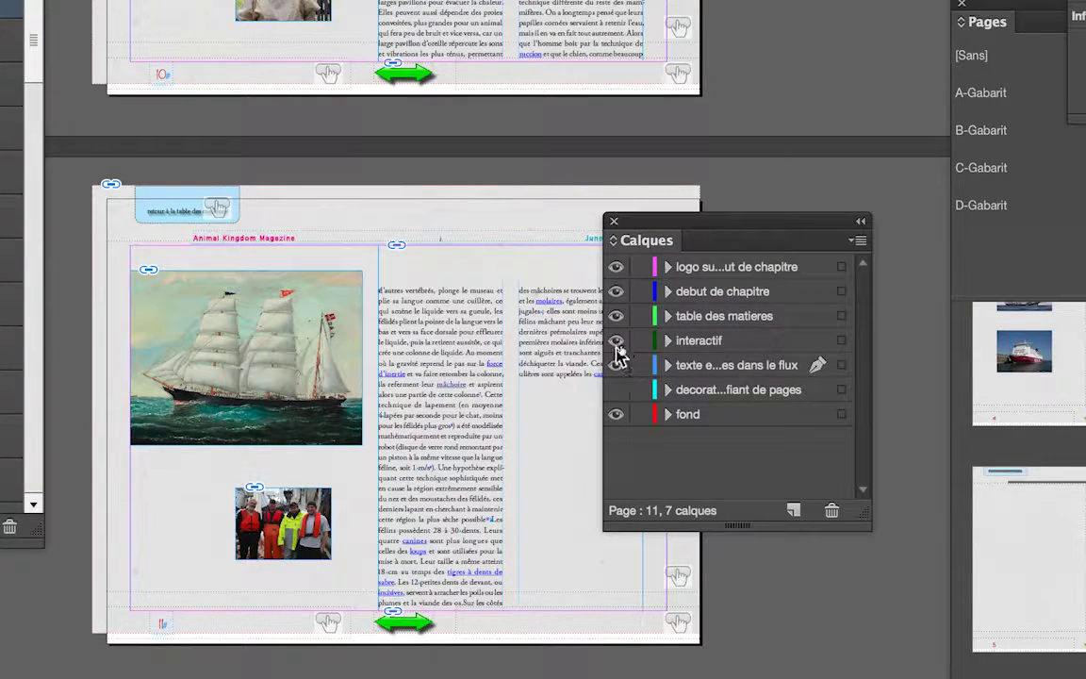
click(615, 341)
click(615, 341)
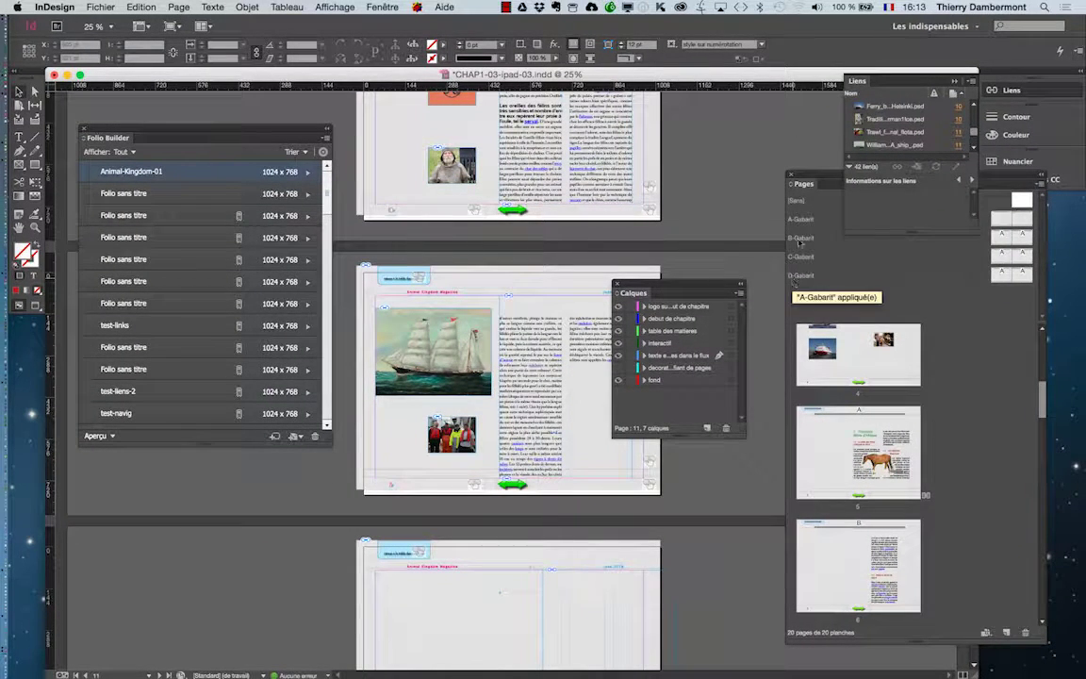
Step: Move the Calques and Pages panels aside and open the left-hand page of the A-Gabarit master
drag(676, 286, 210, 498)
drag(834, 177, 776, 177)
double_click(878, 220)
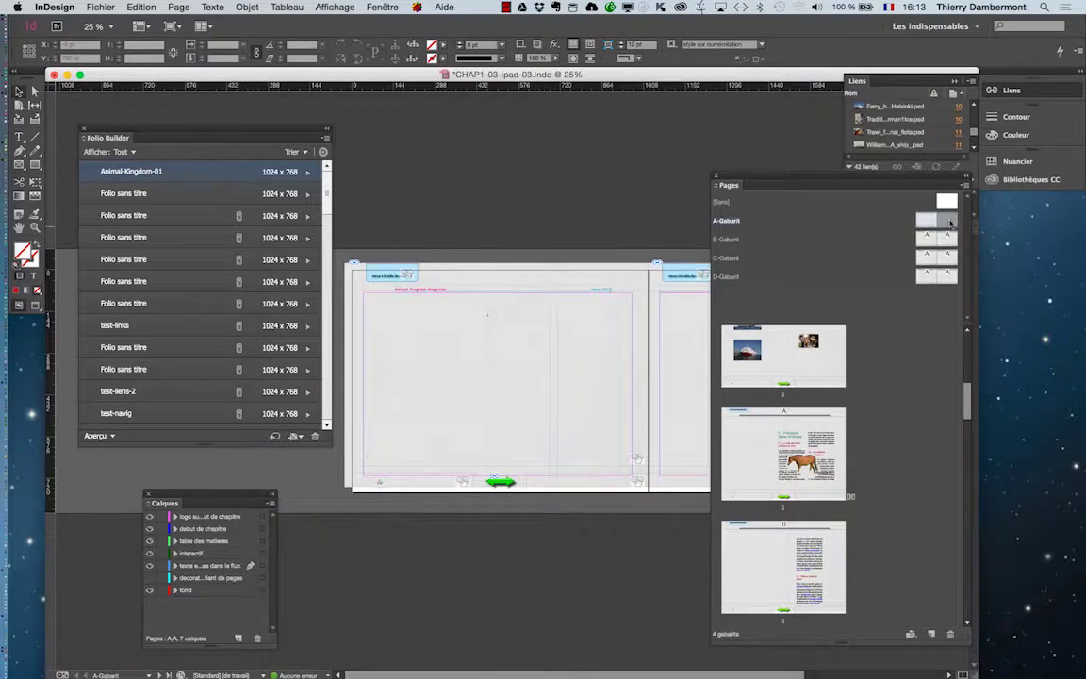
double_click(950, 222)
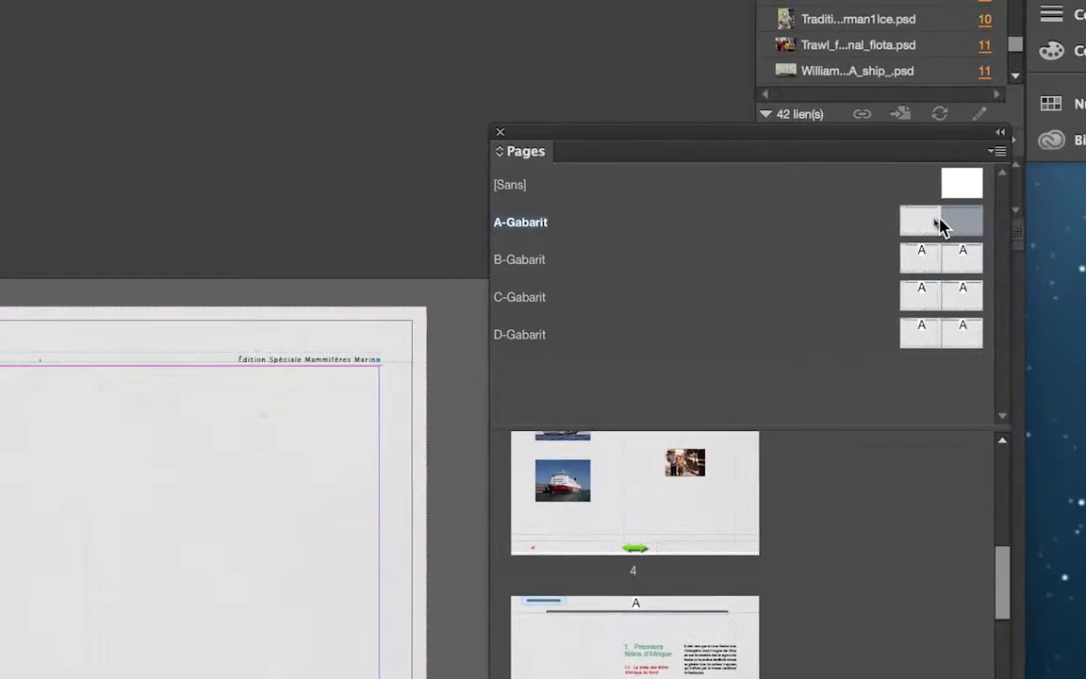
double_click(927, 220)
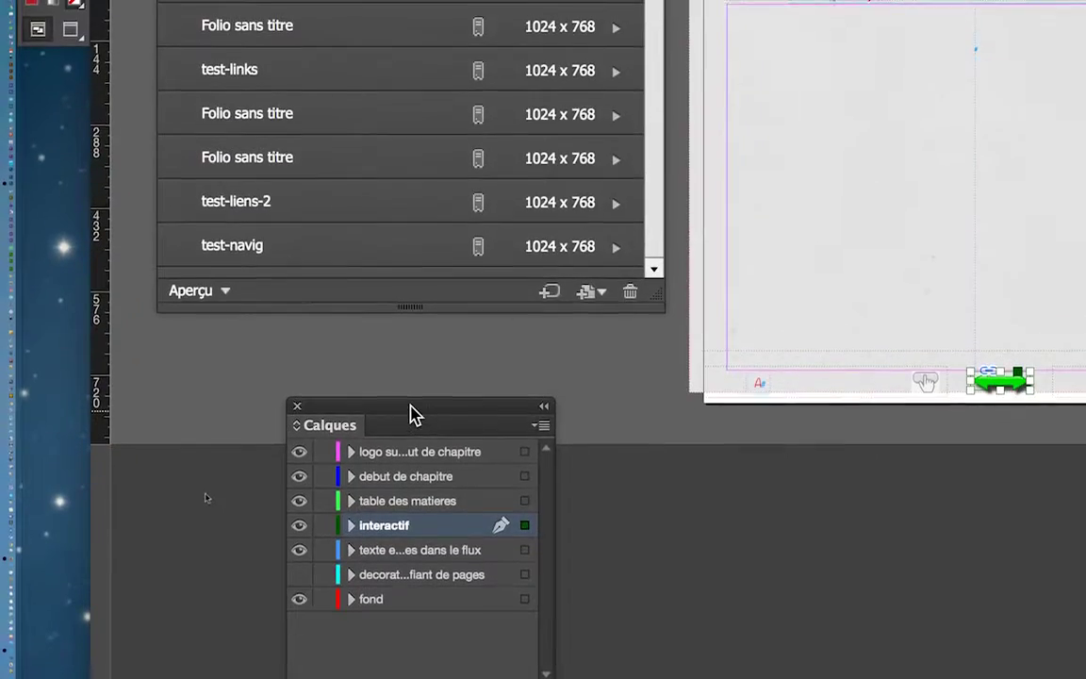
Step: Expand the interactif layer and hide its two arrow images and all page suivante and page precedente buttons
drag(75, 427, 1045, 5)
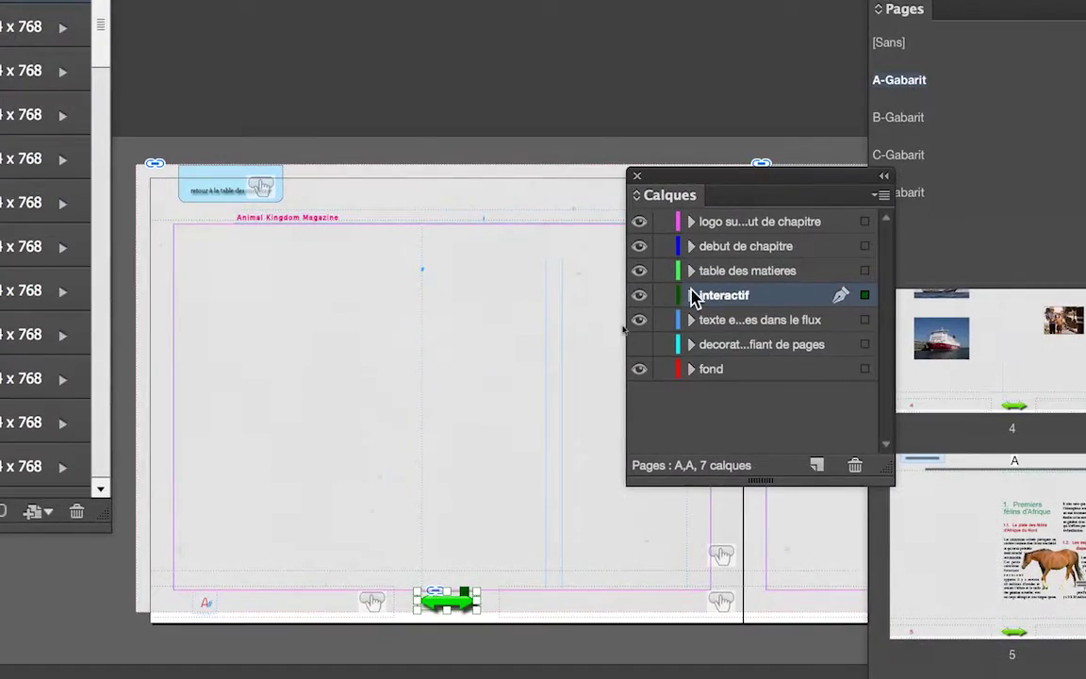
click(686, 383)
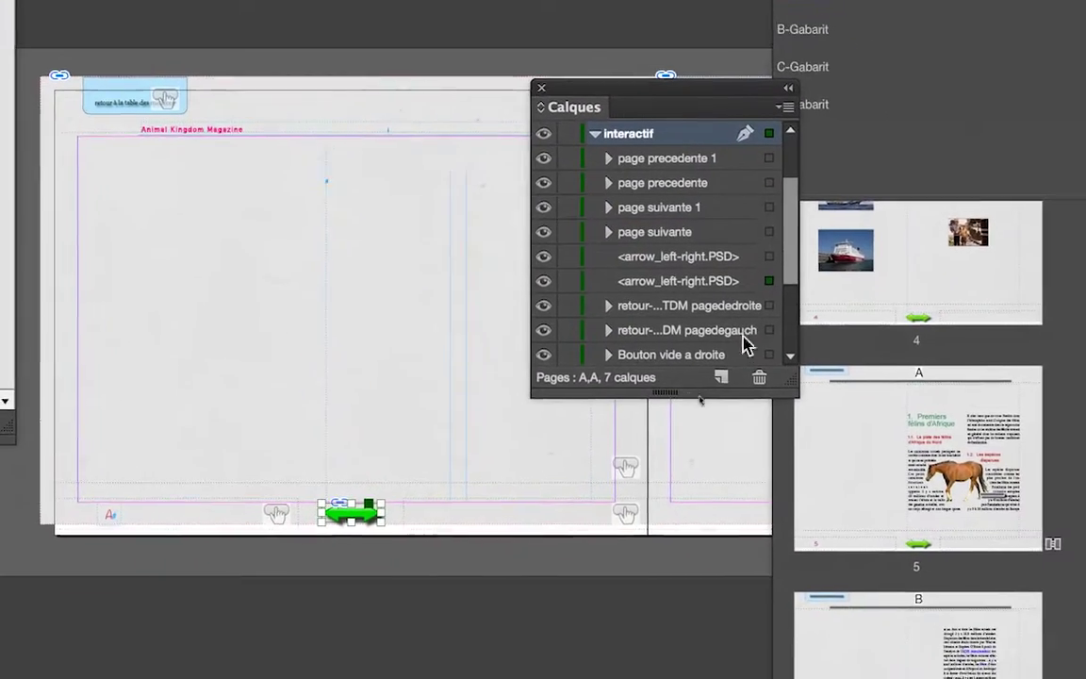
drag(790, 389, 935, 516)
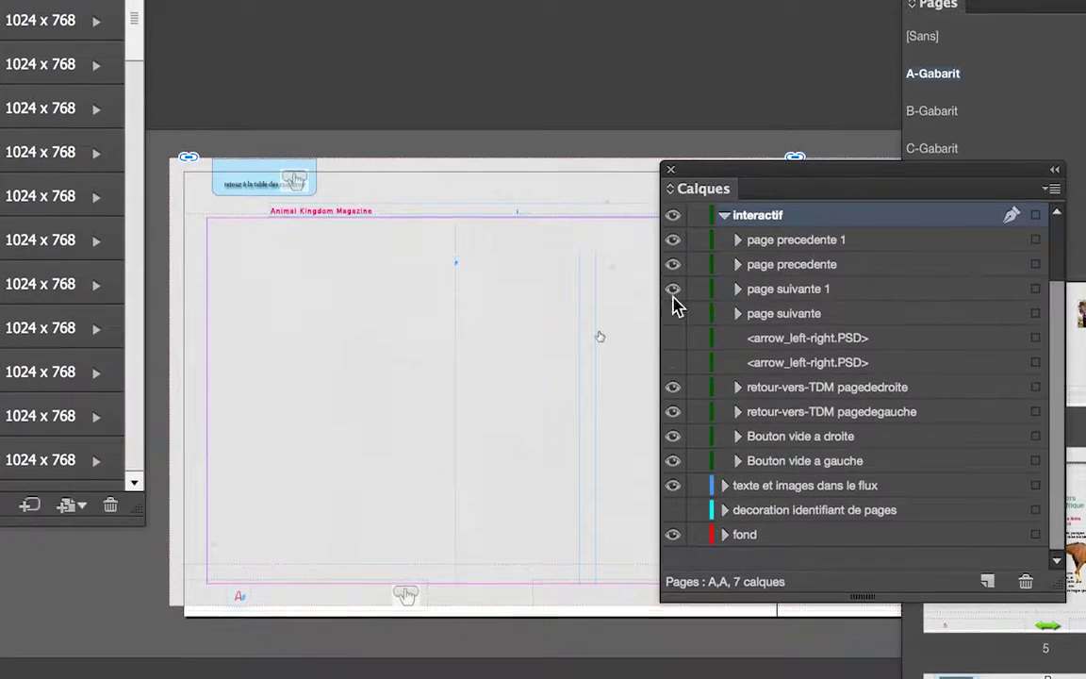
click(673, 291)
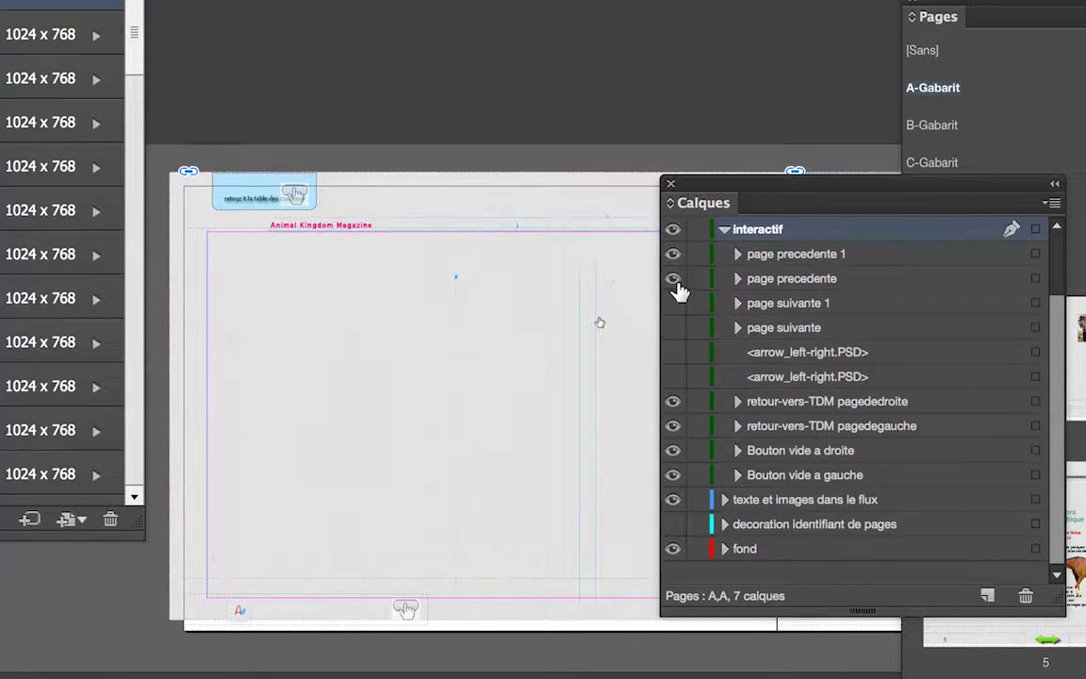
drag(674, 282, 672, 253)
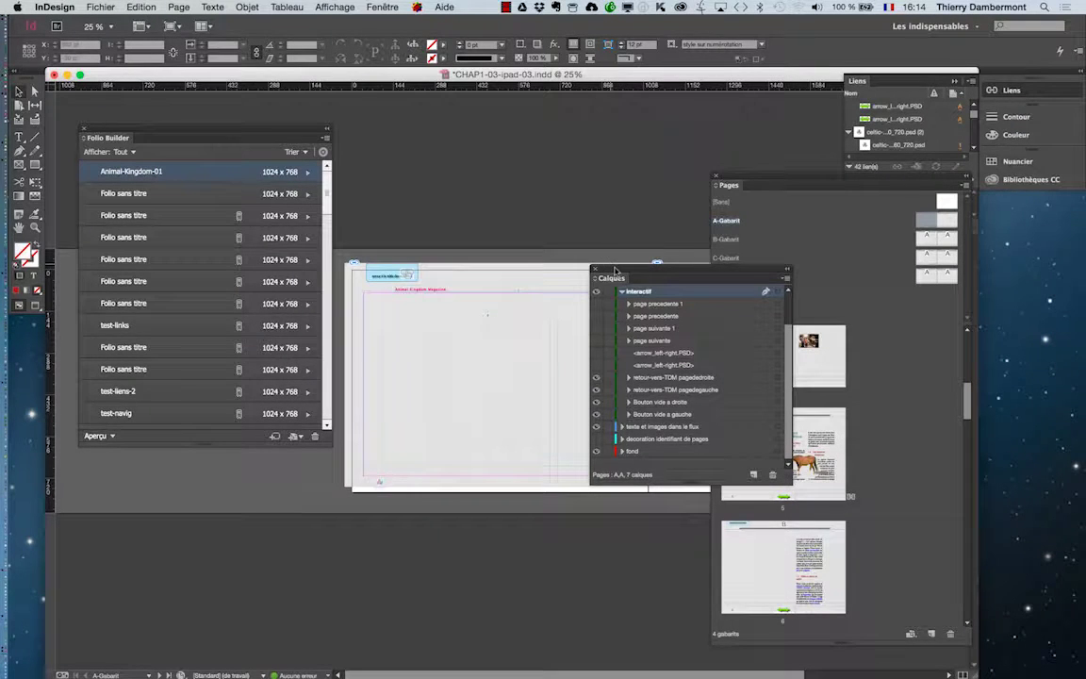
Step: Inspect the large empty button on the left master page by selecting it and toggling the interactif layer's visibility
drag(615, 271, 512, 120)
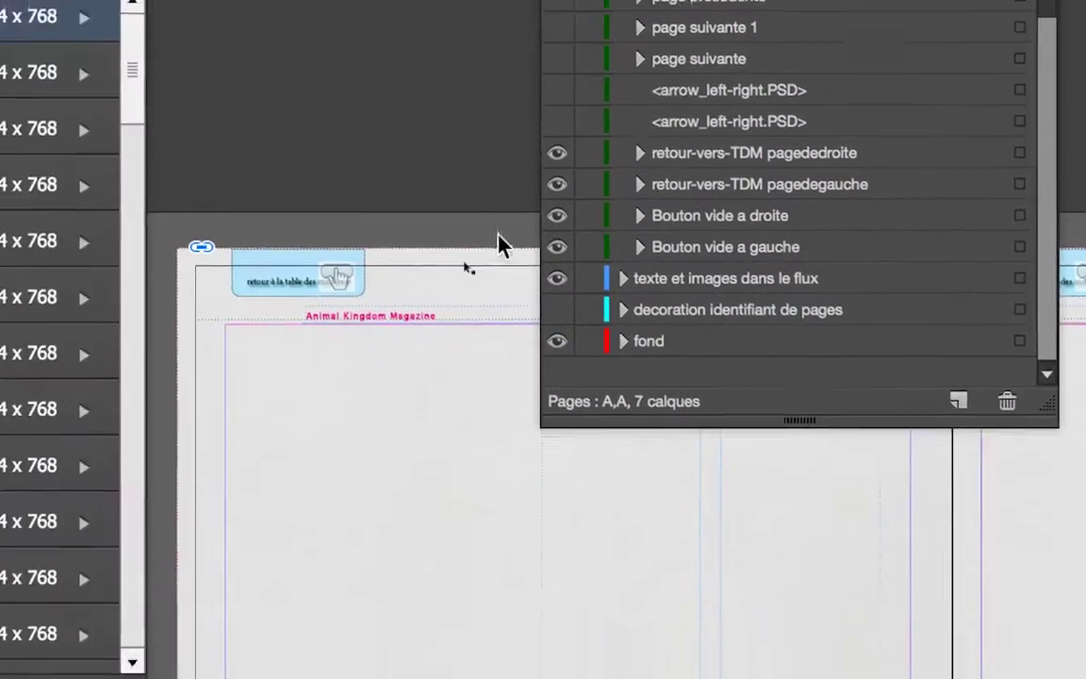
click(363, 321)
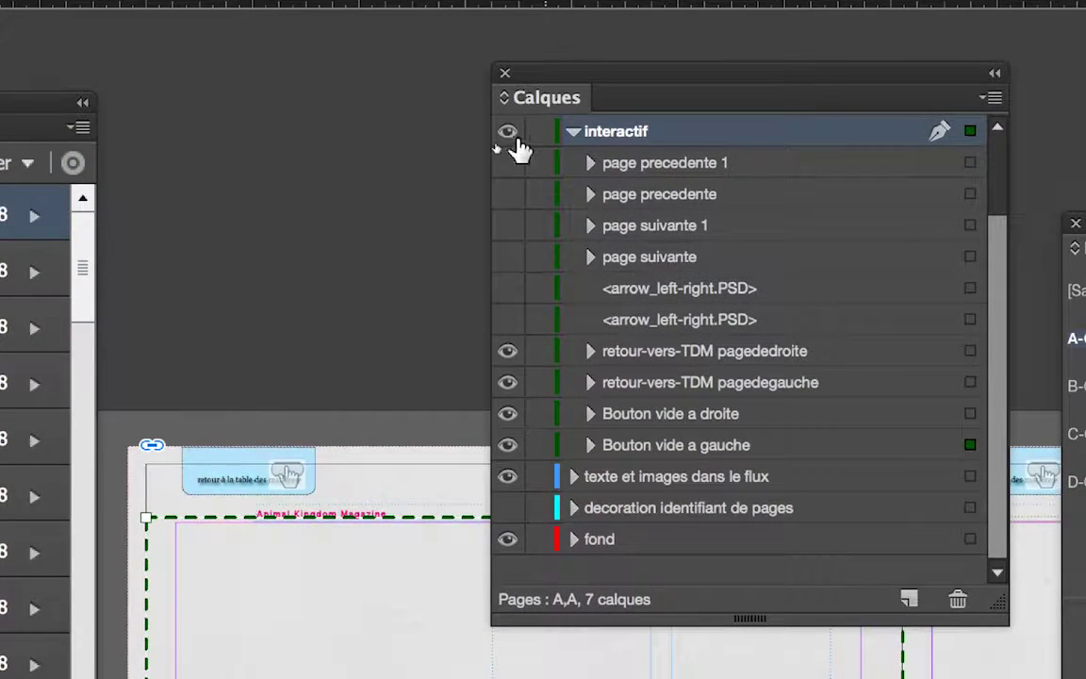
click(510, 139)
click(510, 143)
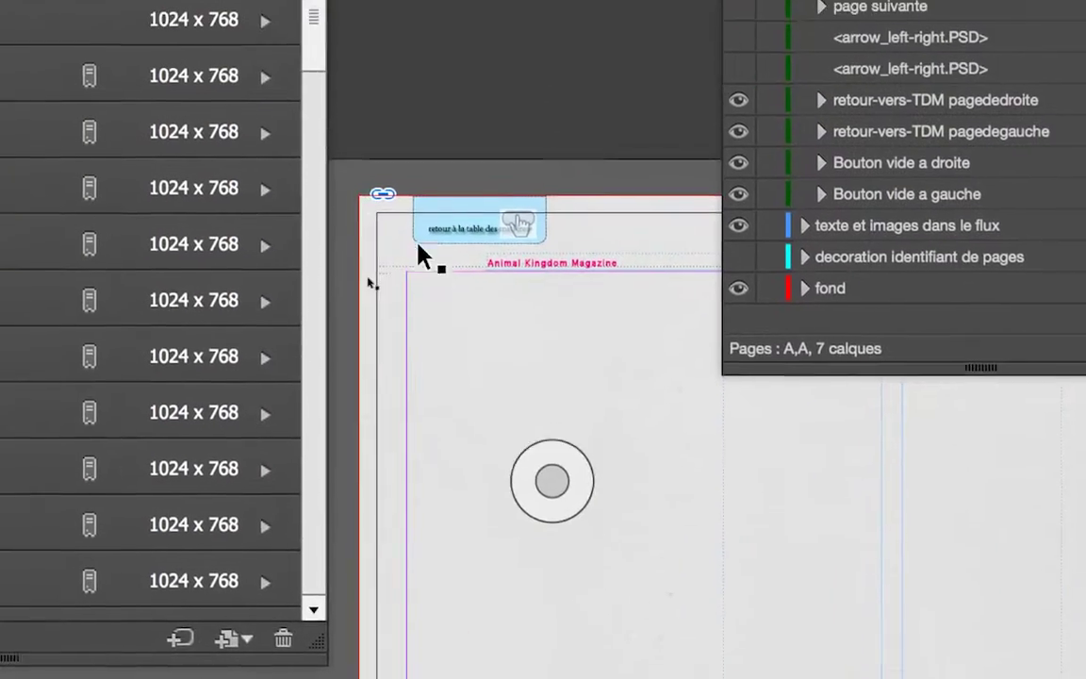
click(238, 474)
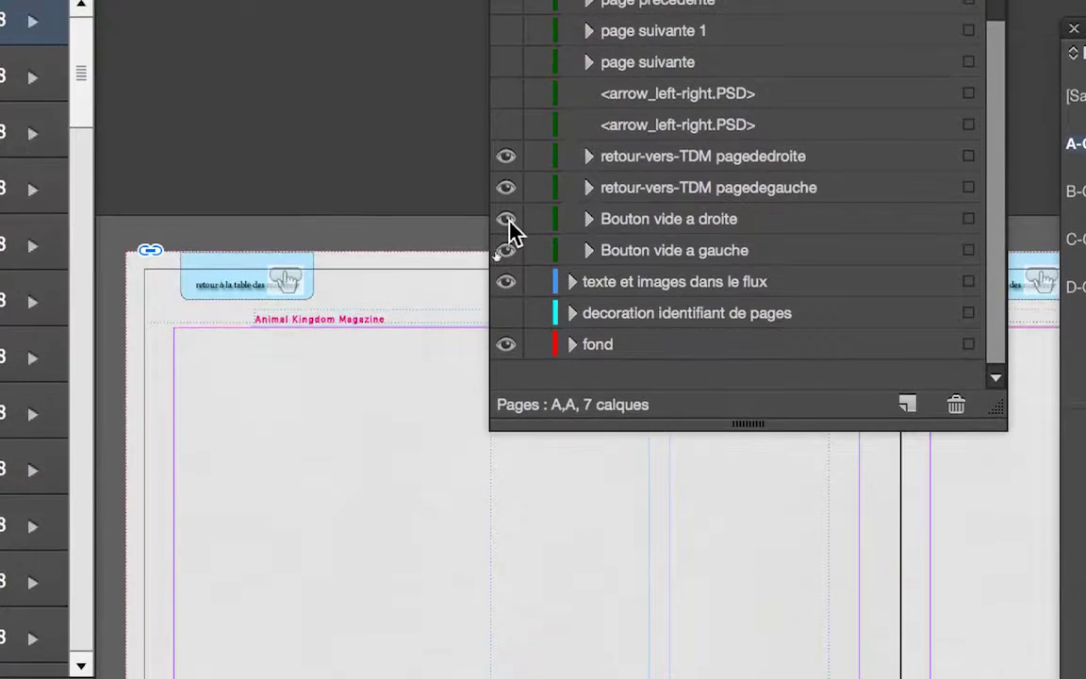
Step: Hide the Bouton vide a droite and Bouton vide a gauche objects in the interactif layer
click(506, 219)
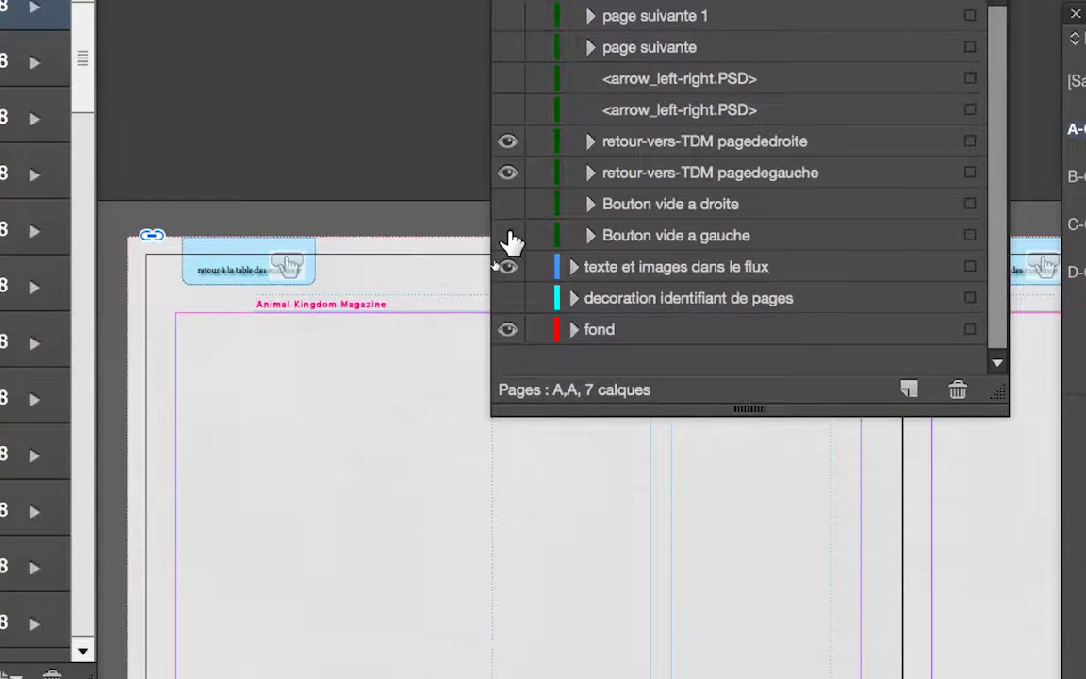
click(508, 237)
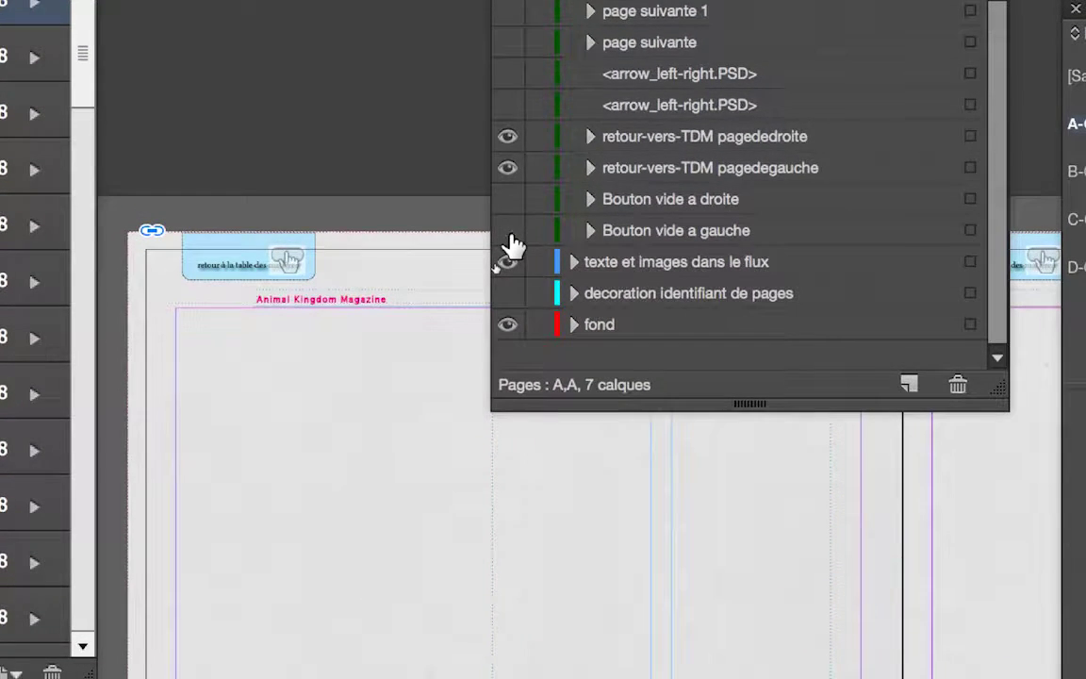
click(507, 199)
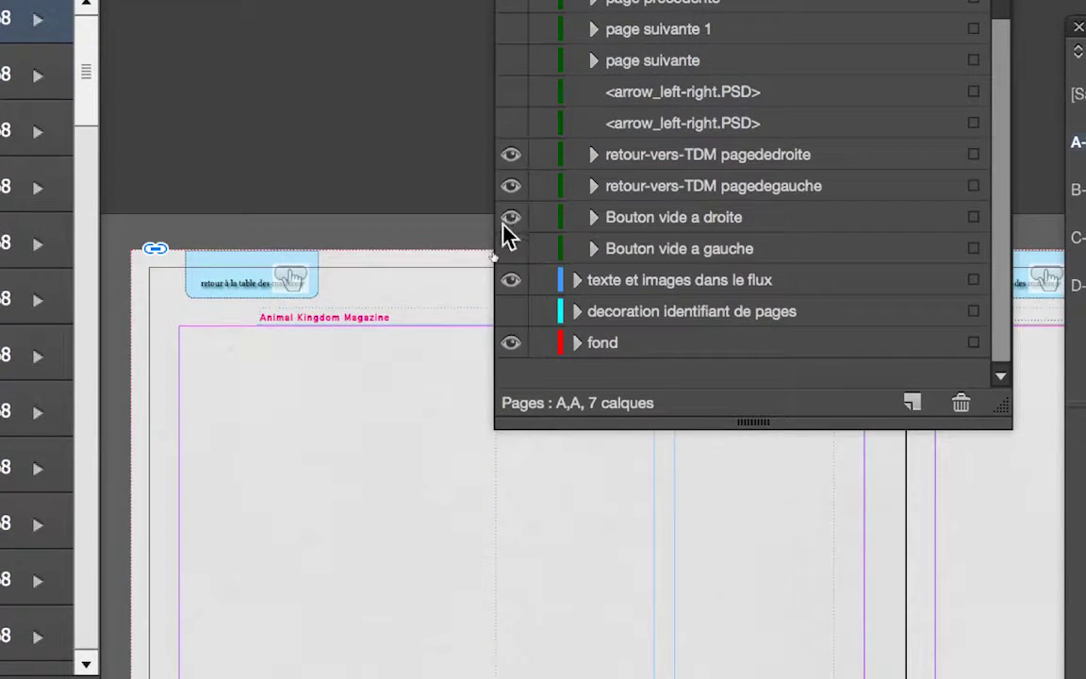
click(507, 219)
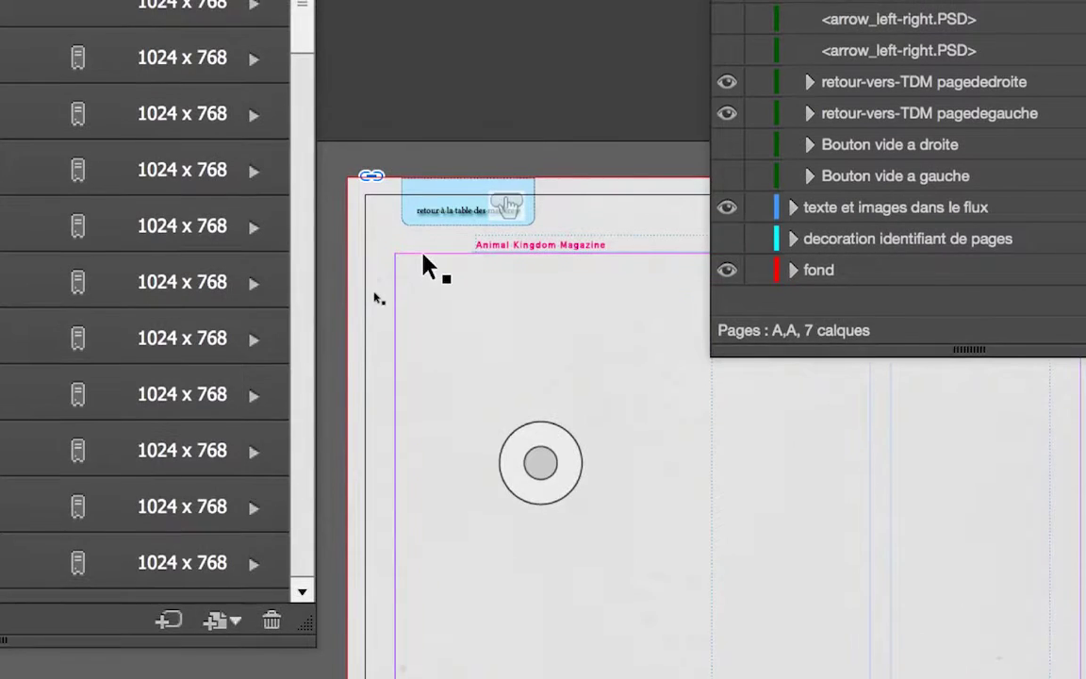
Step: Select the master's background image and toggle the retour-vers-TDM pagededroite button off and on to check it
click(540, 462)
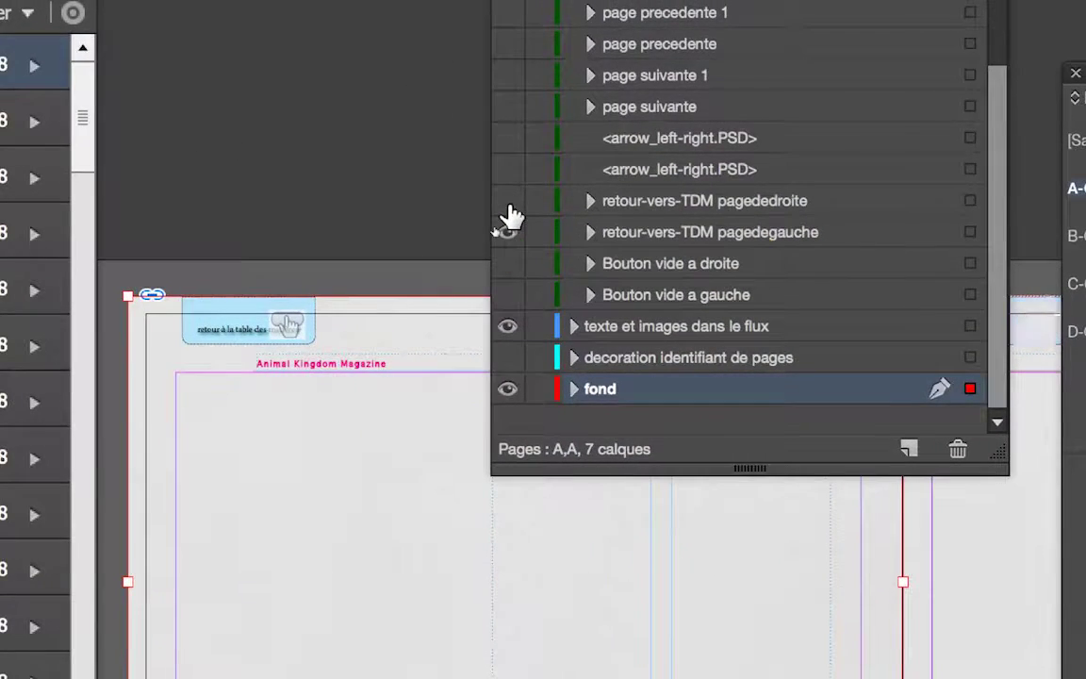
click(507, 203)
click(510, 219)
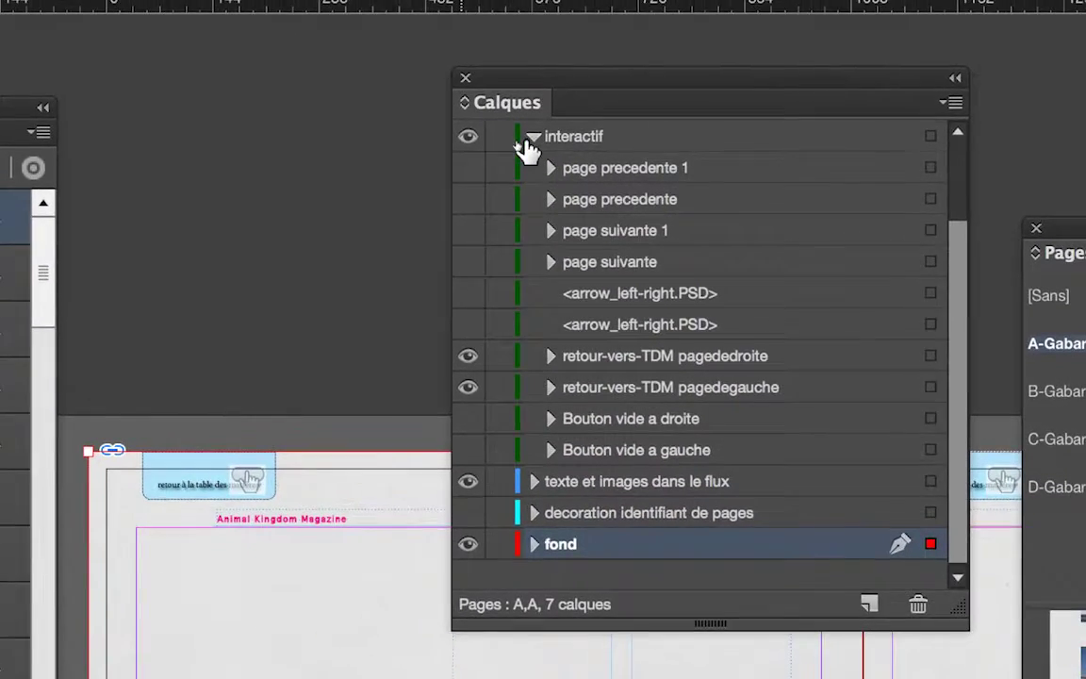
Step: Collapse the interactif layer's contents and save the document
click(538, 123)
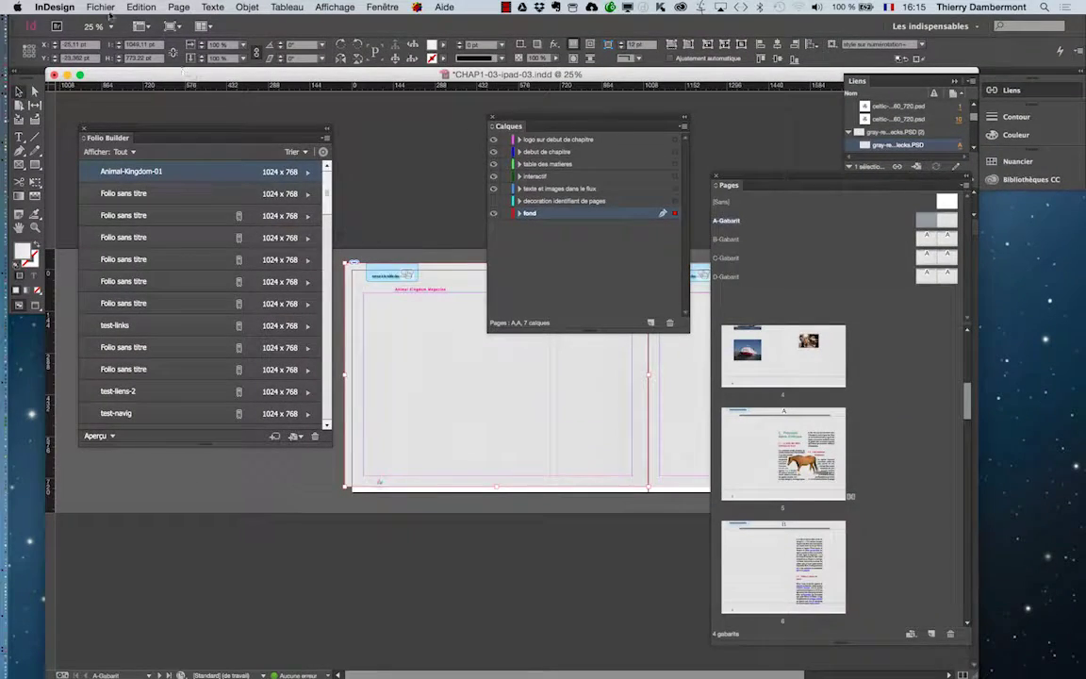
click(102, 7)
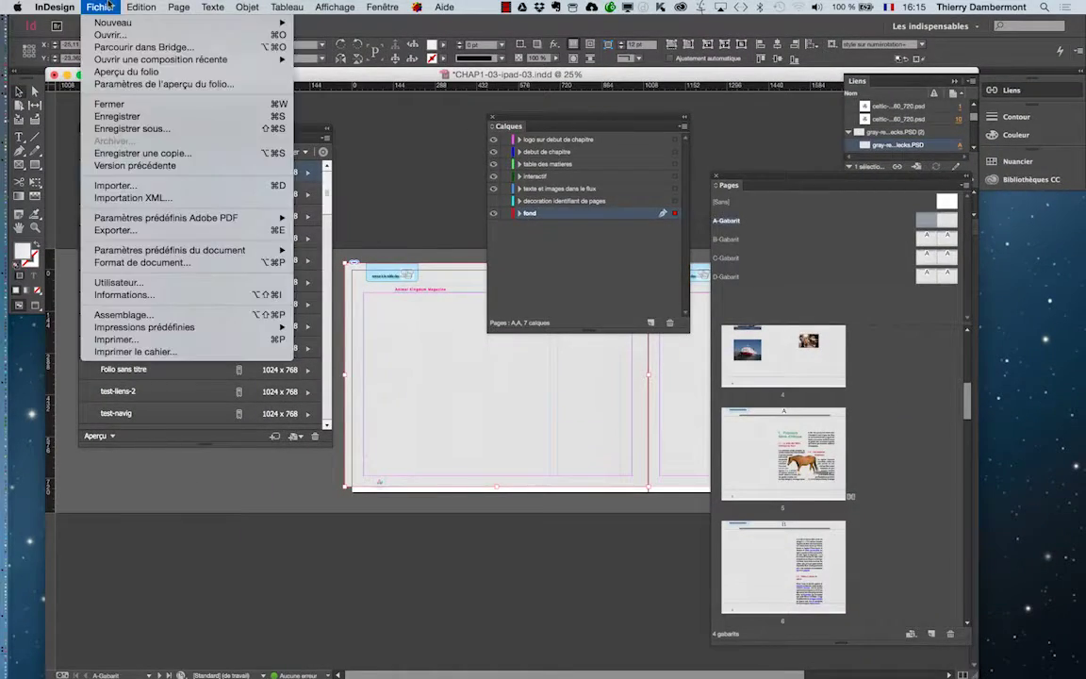
click(138, 118)
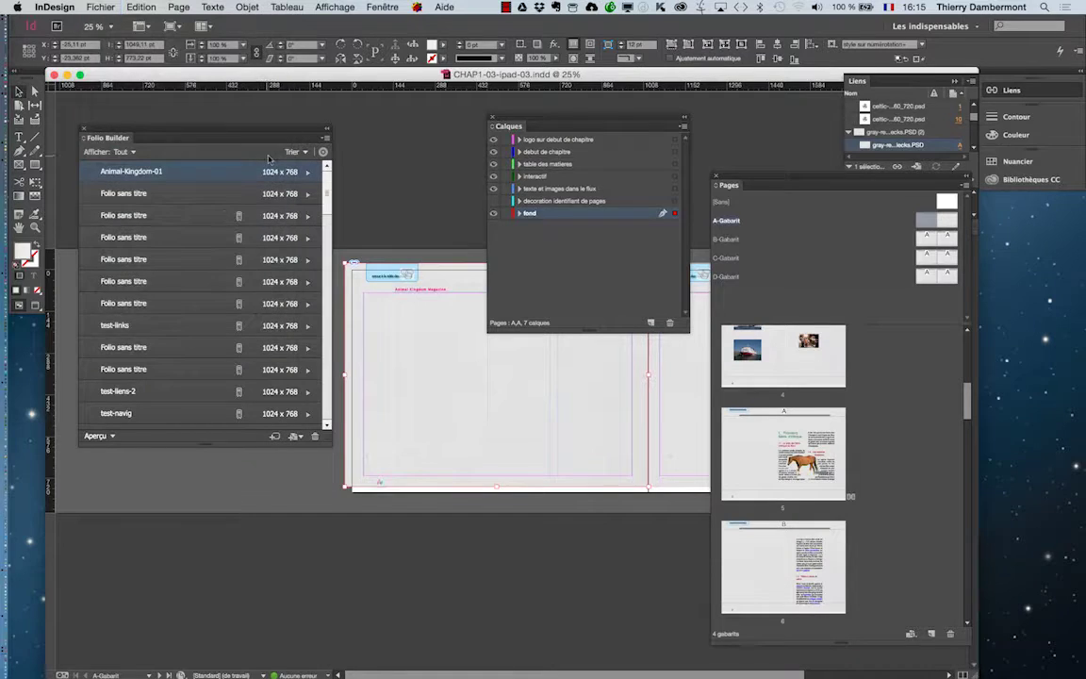
Step: Open the Animal-Kingdom-01 folio and select its CHAP1 article
double_click(214, 173)
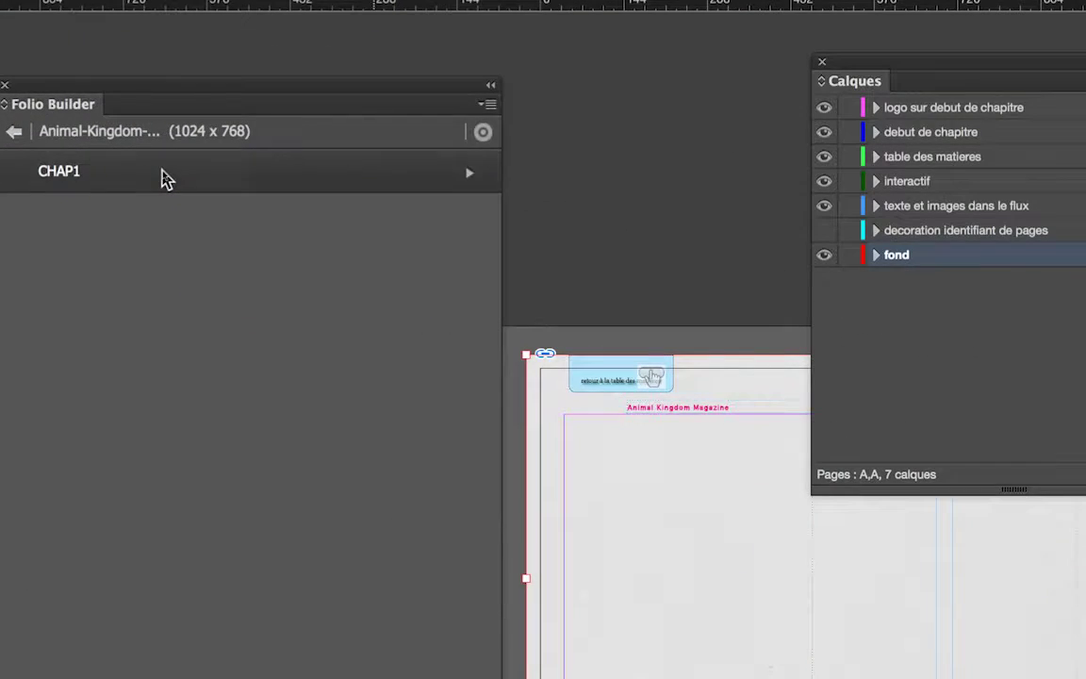
click(163, 175)
Step: Check which InDesign source file the CHAP1 article can be relinked to, and cancel the relinking
click(490, 104)
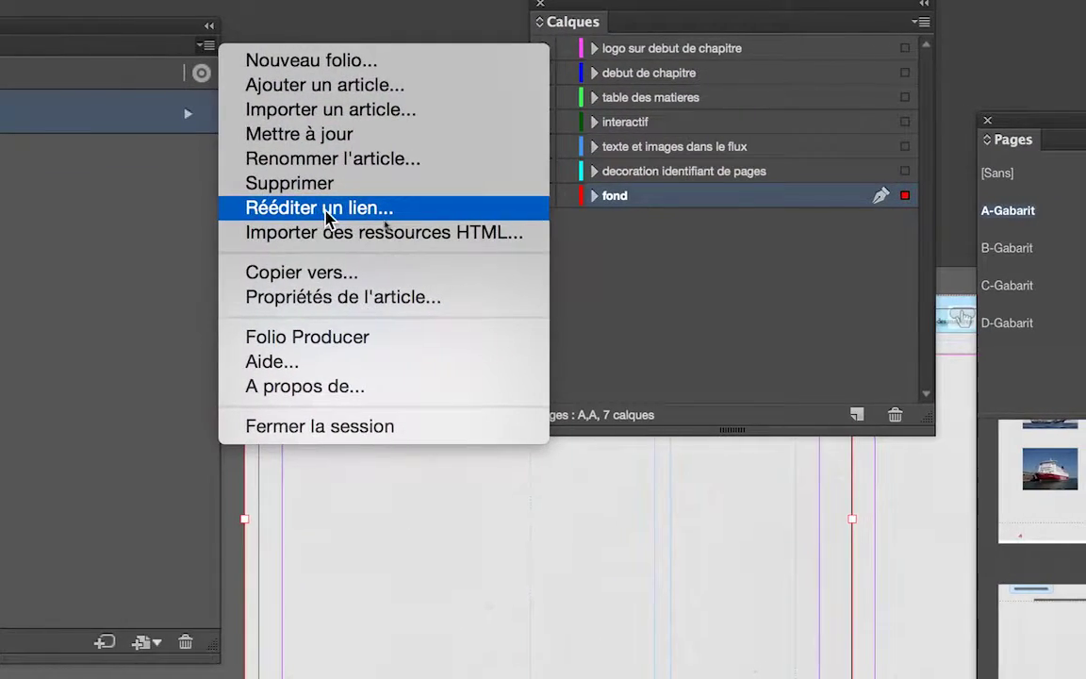
click(325, 217)
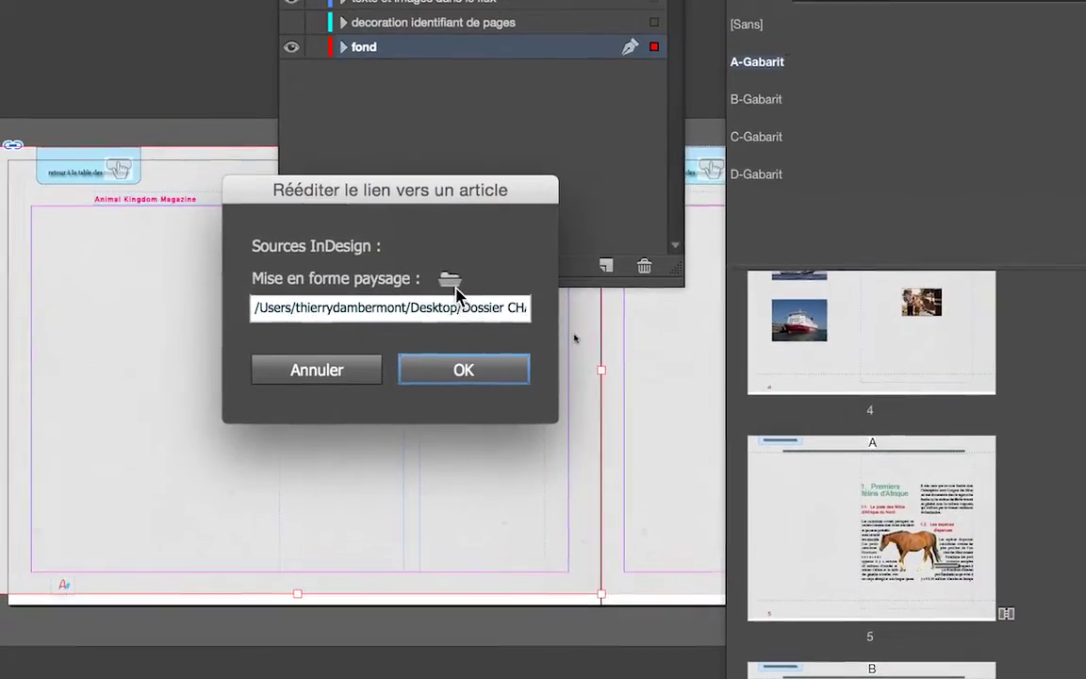
click(452, 282)
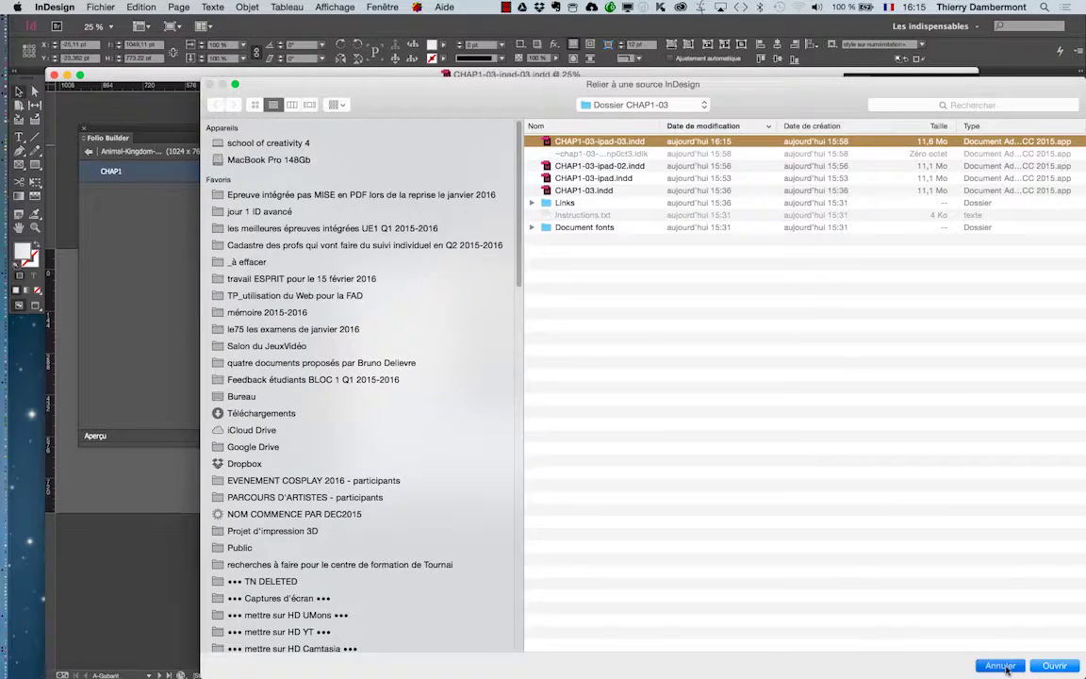
click(1001, 666)
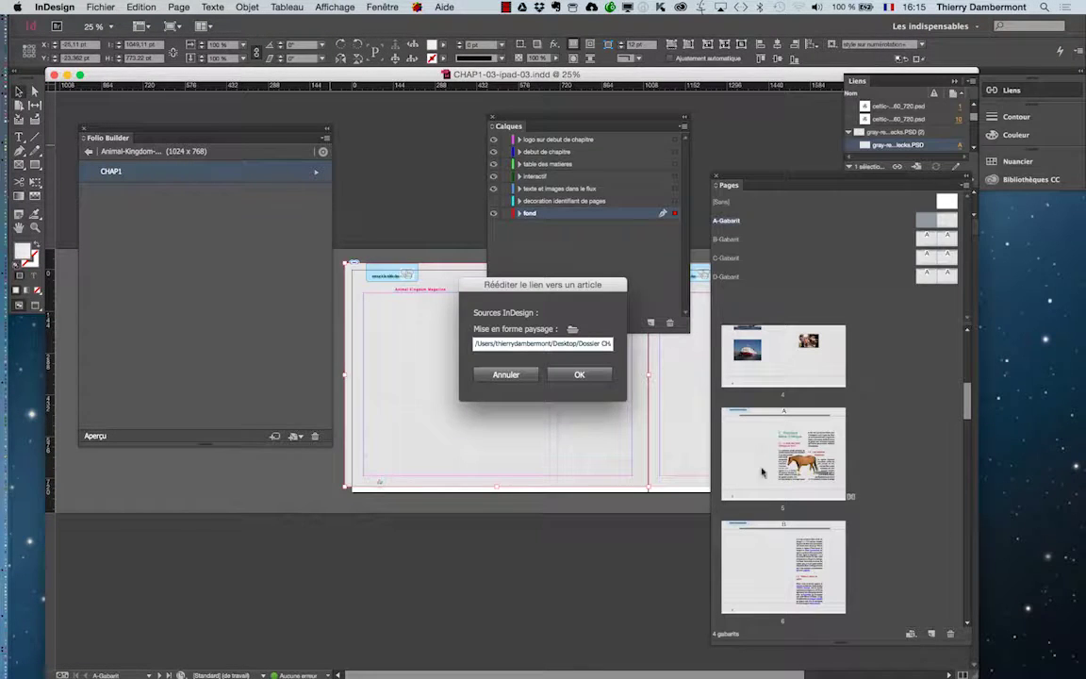
click(524, 379)
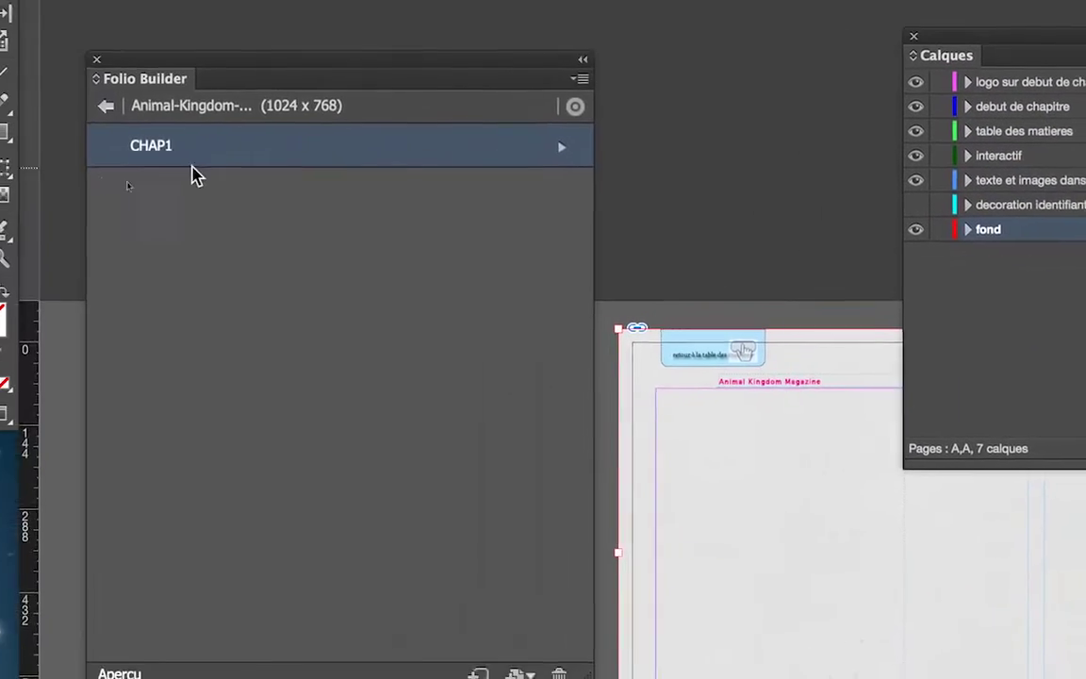
Step: Update the CHAP1 article in the folio, and shift the Folio Builder panel aside
mouse_move(189, 165)
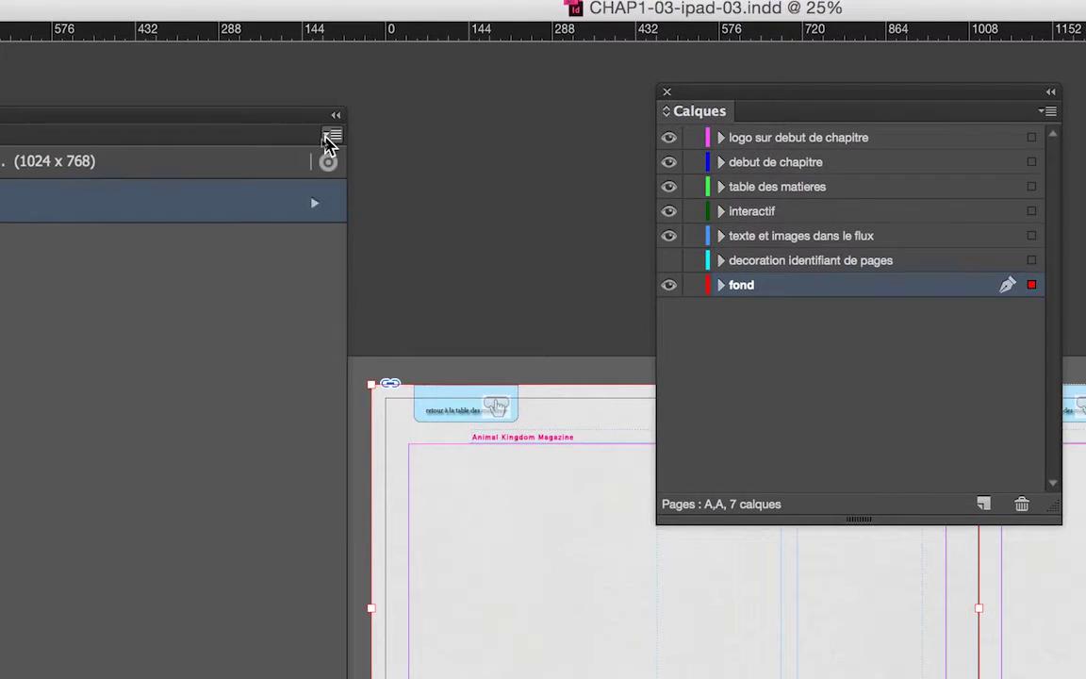
click(585, 91)
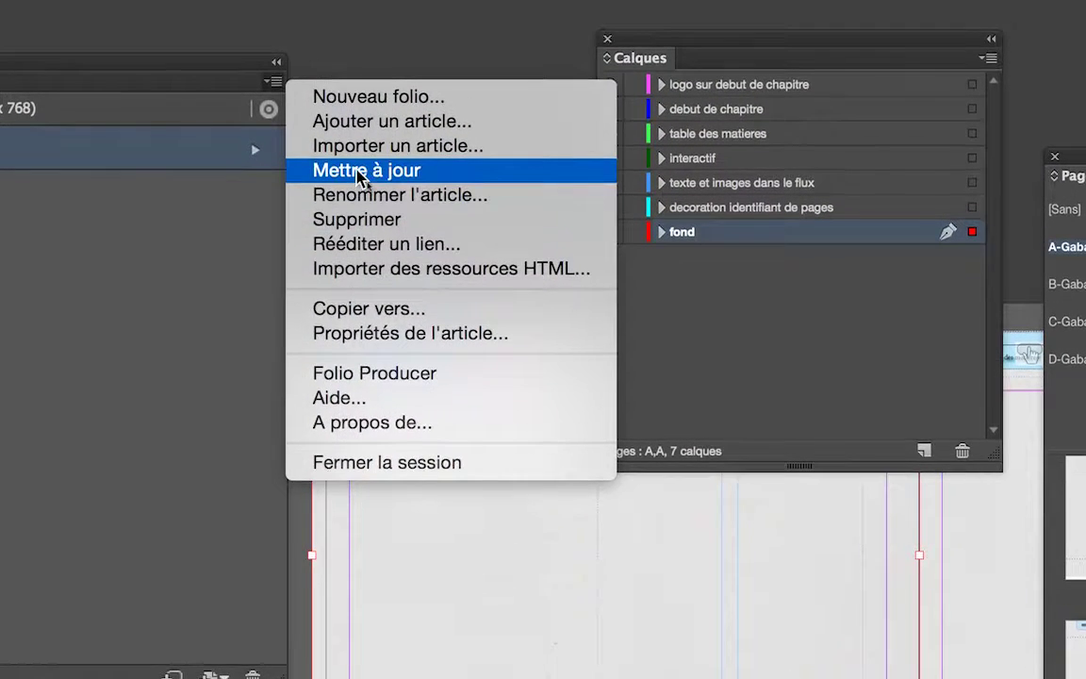
click(350, 130)
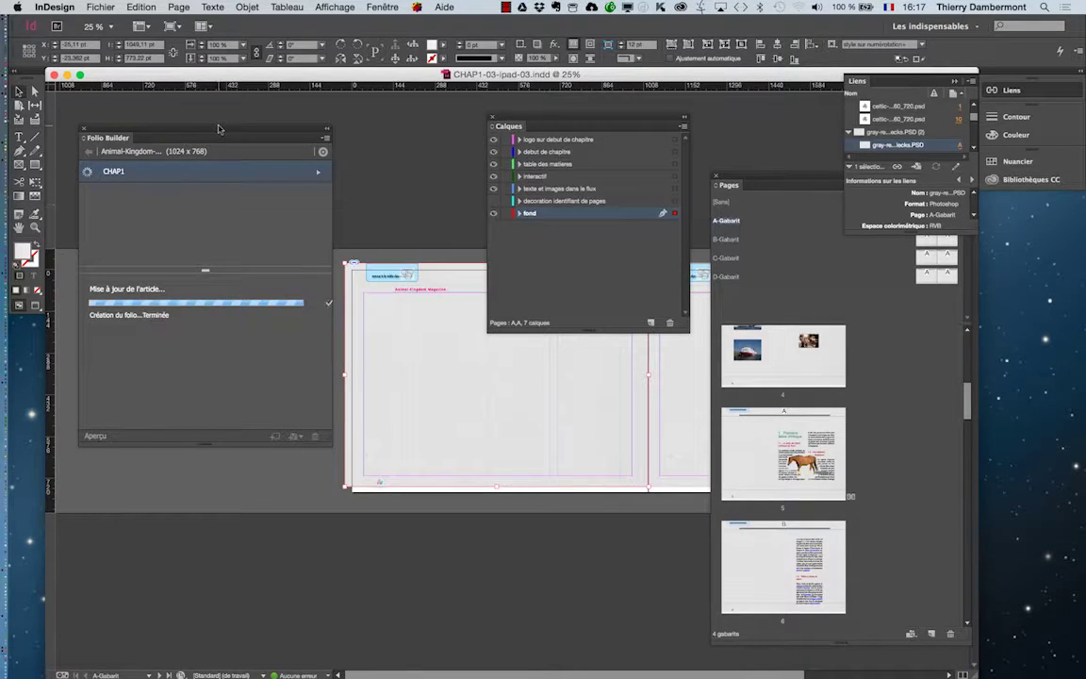
drag(219, 129, 291, 128)
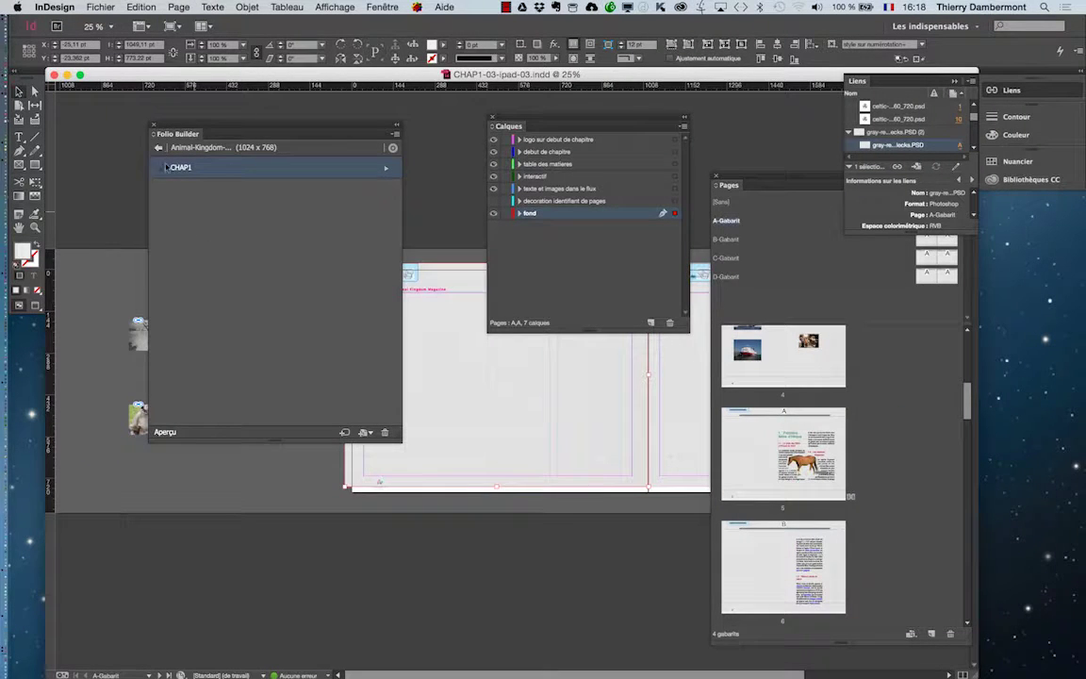
Step: Return to the folio list, start a desktop preview of the Animal-Kingdom-01 folio and decline the Adobe AIR update
click(159, 147)
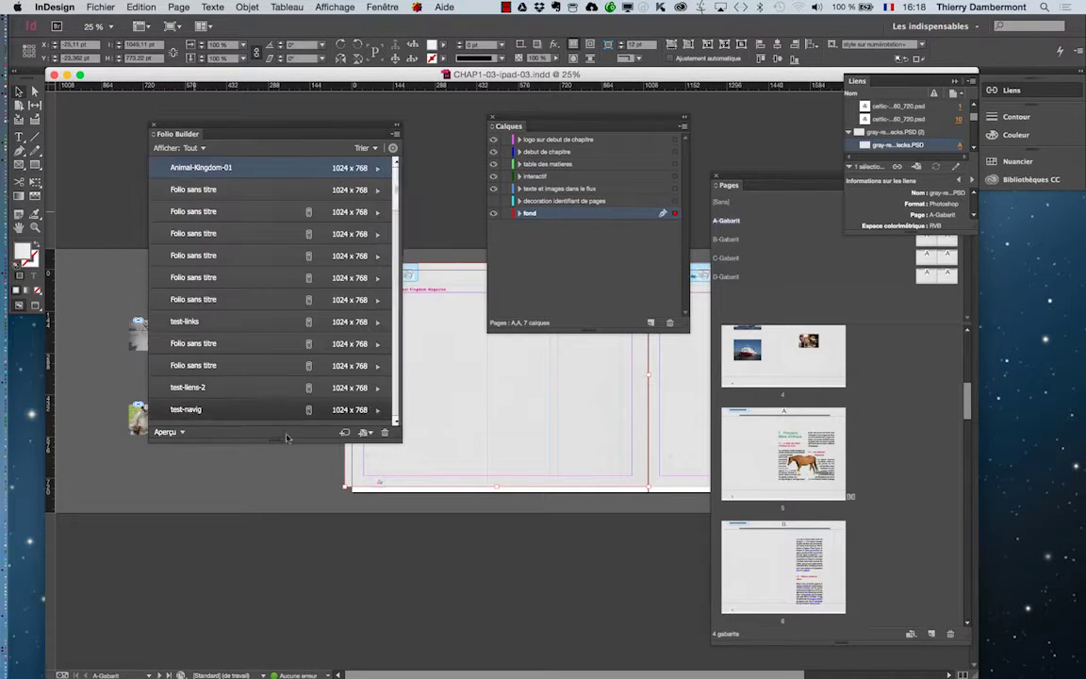
click(179, 431)
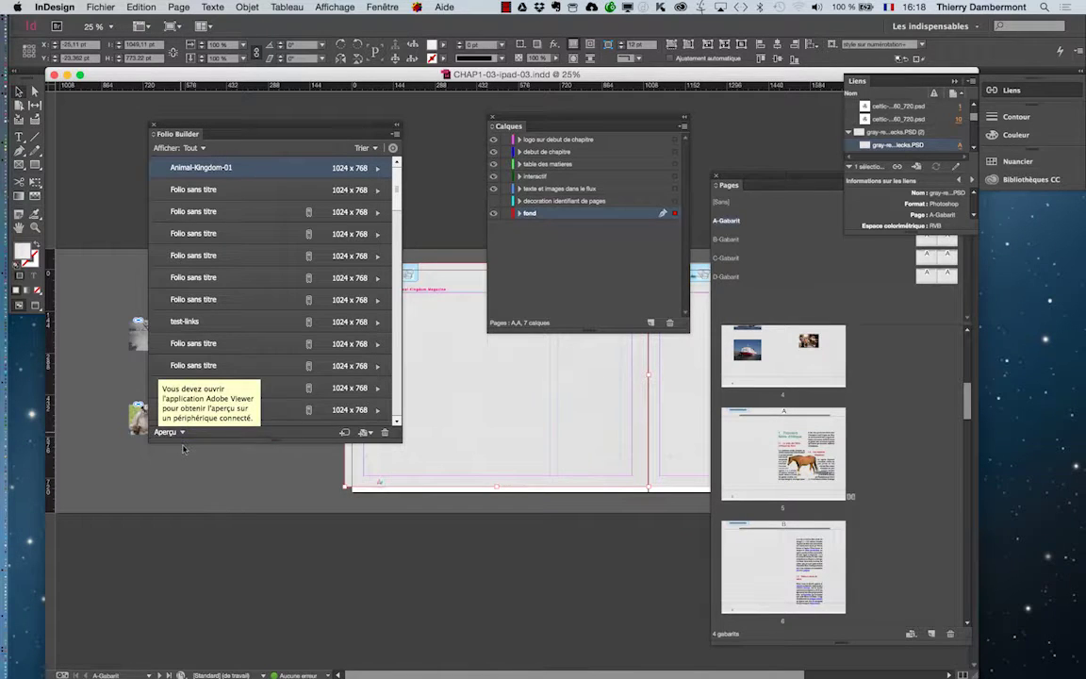
click(184, 445)
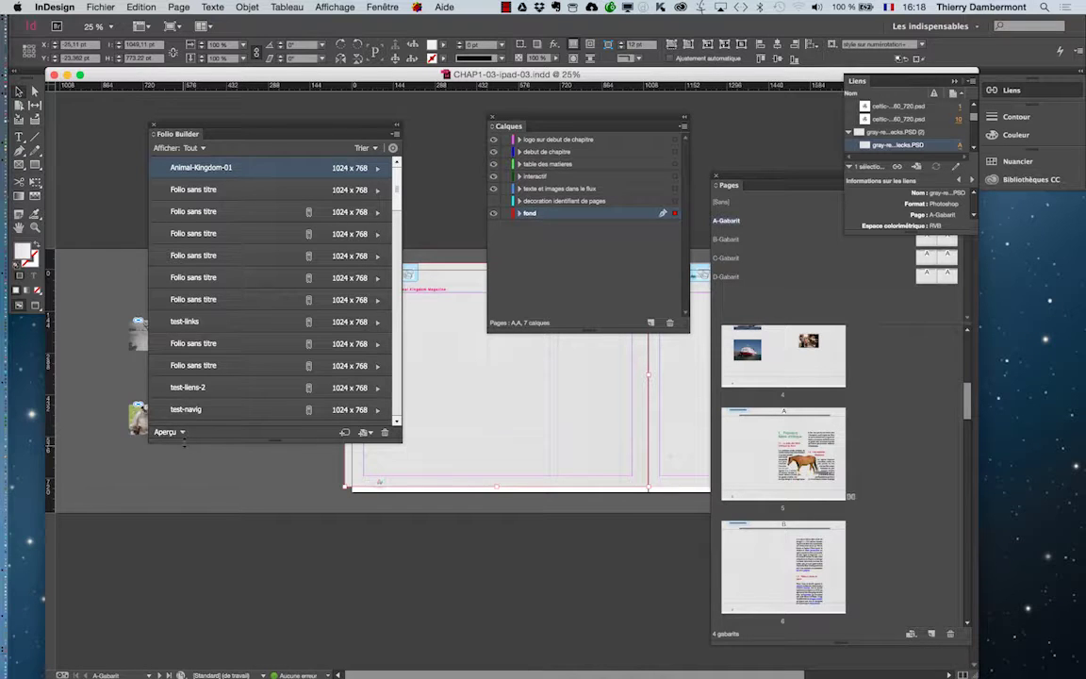
key(super+Tab)
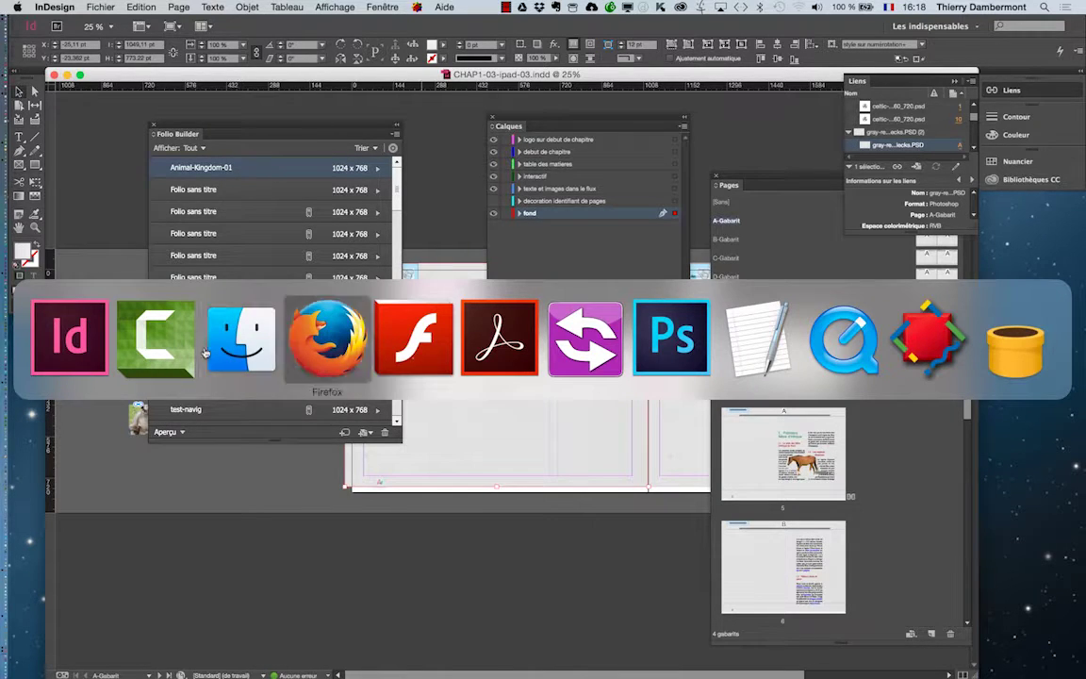
click(89, 356)
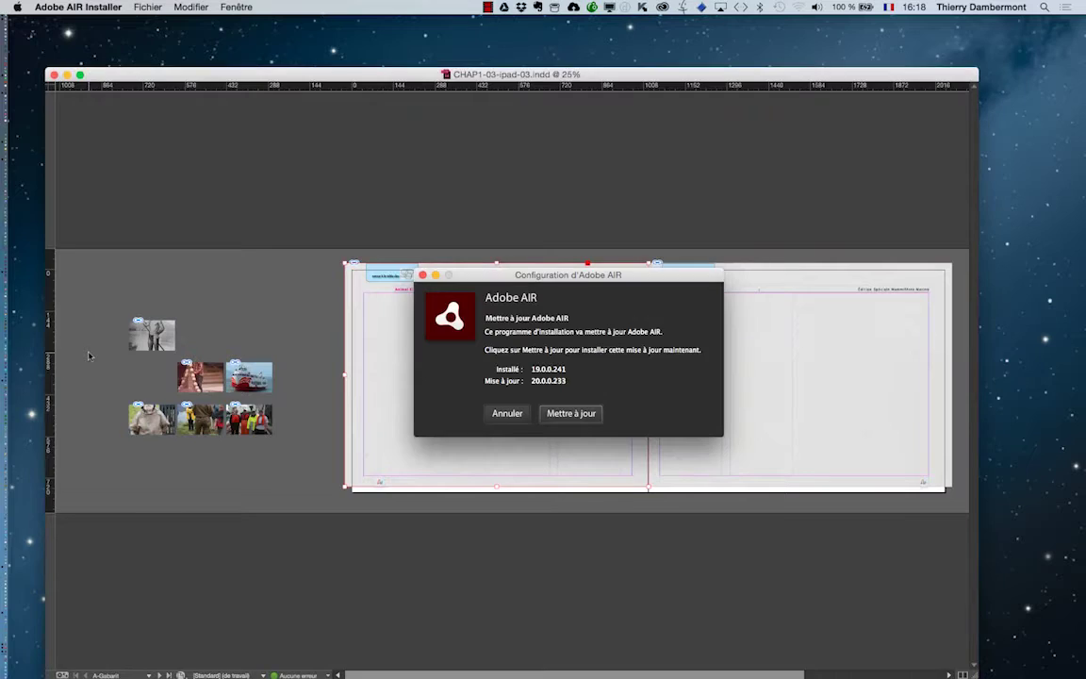
click(507, 414)
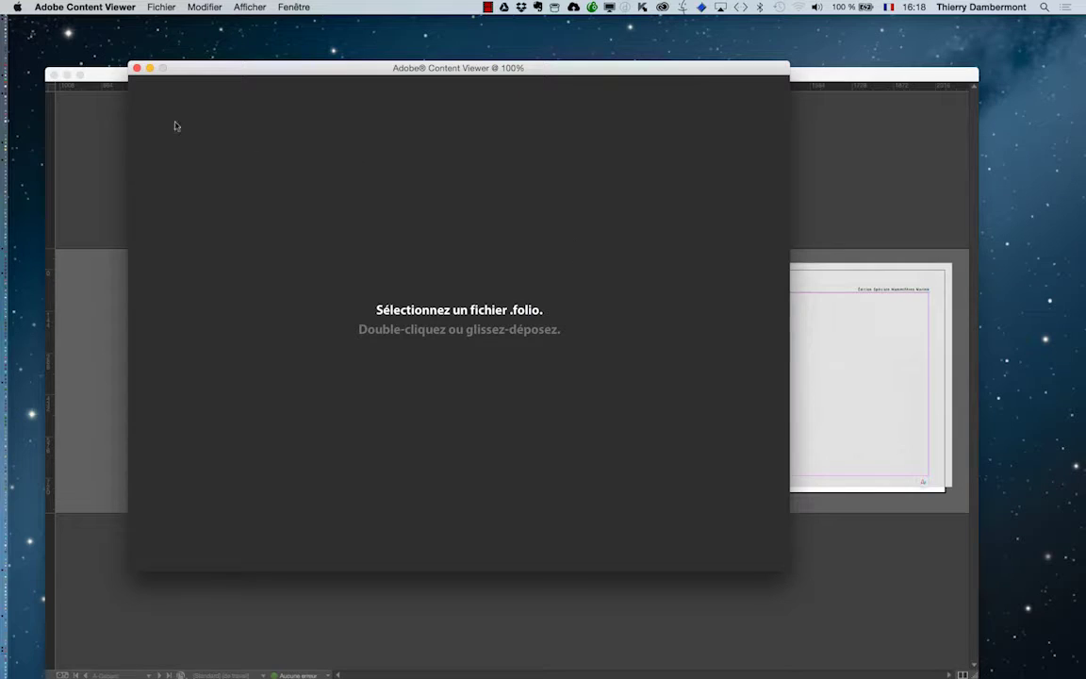
Step: Switch back to InDesign, preview the Animal-Kingdom-01 folio on the desktop again, and hide all other applications
click(104, 76)
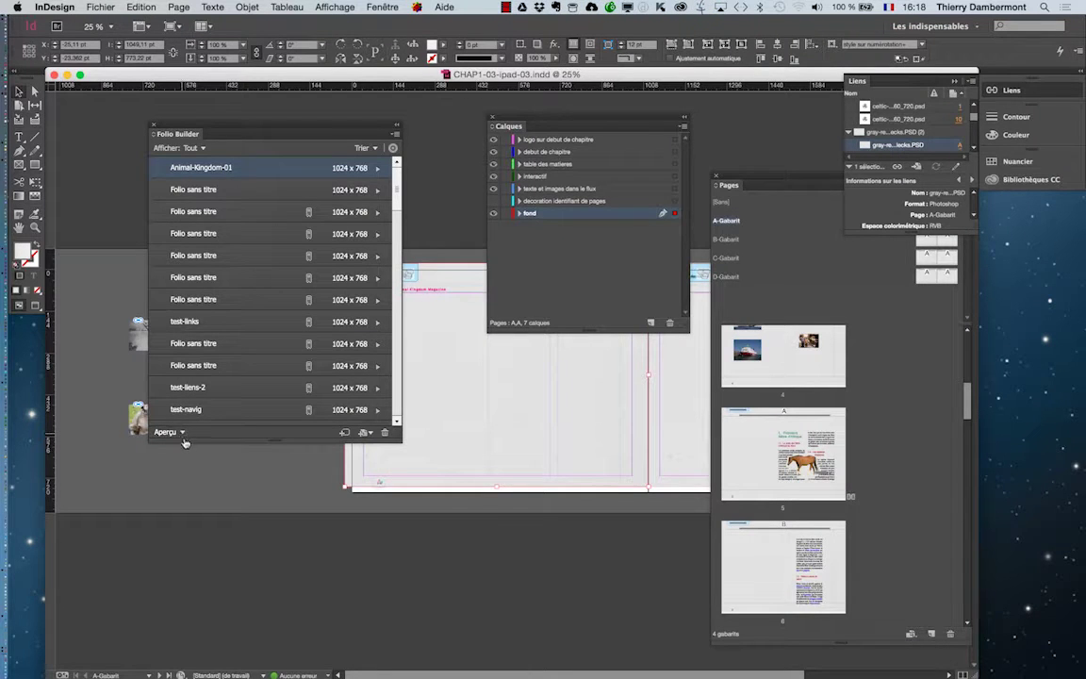
click(182, 432)
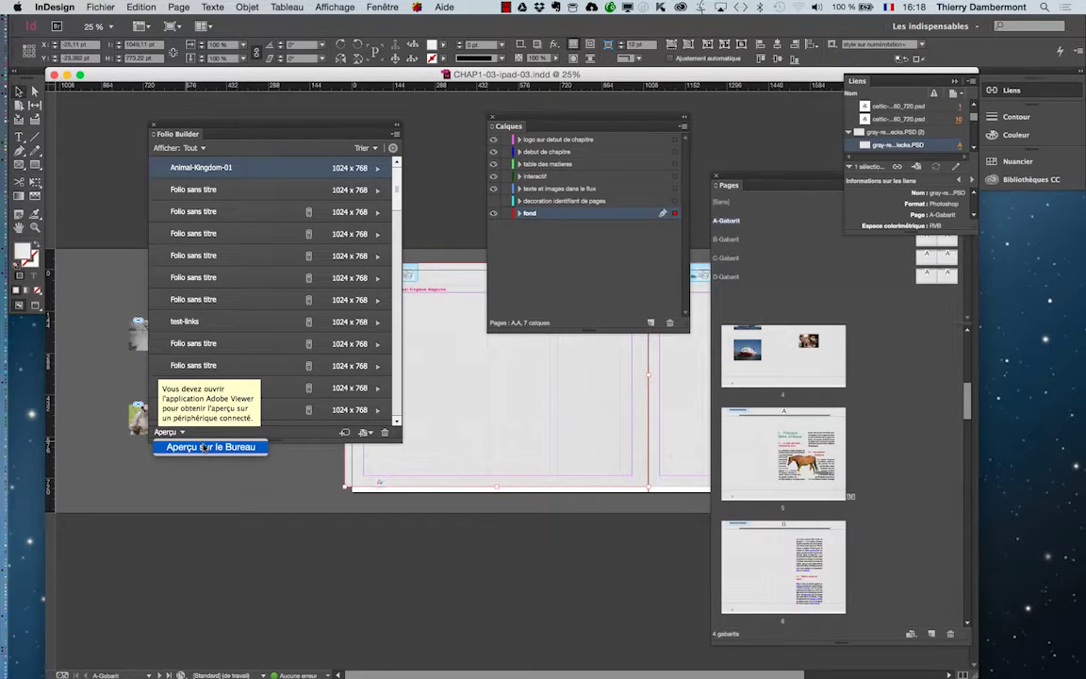
click(202, 446)
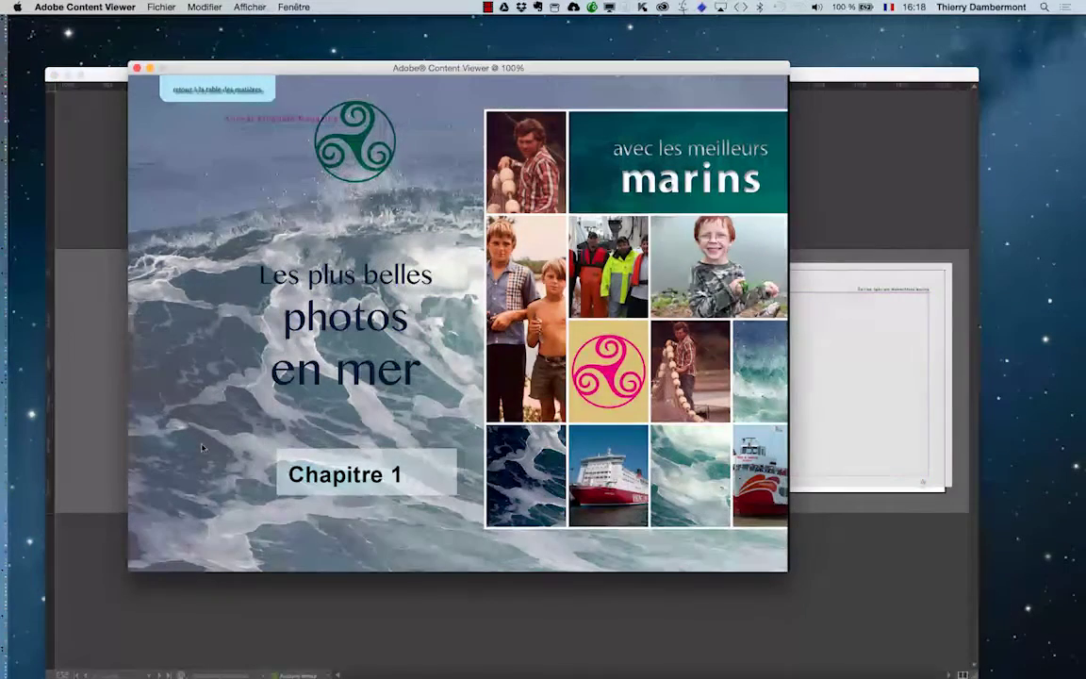
key(super+alt+h)
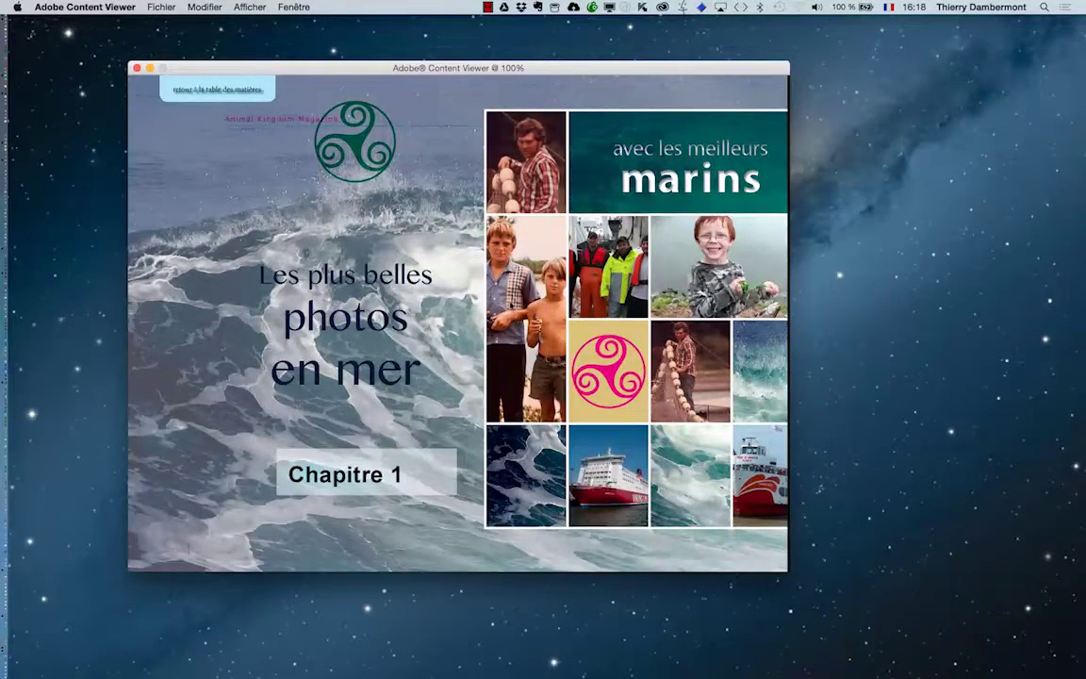
Step: Page through the previewed chapter from its cover to page 4, and return to the table of contents through the page's link
key(Right)
drag(430, 365, 211, 373)
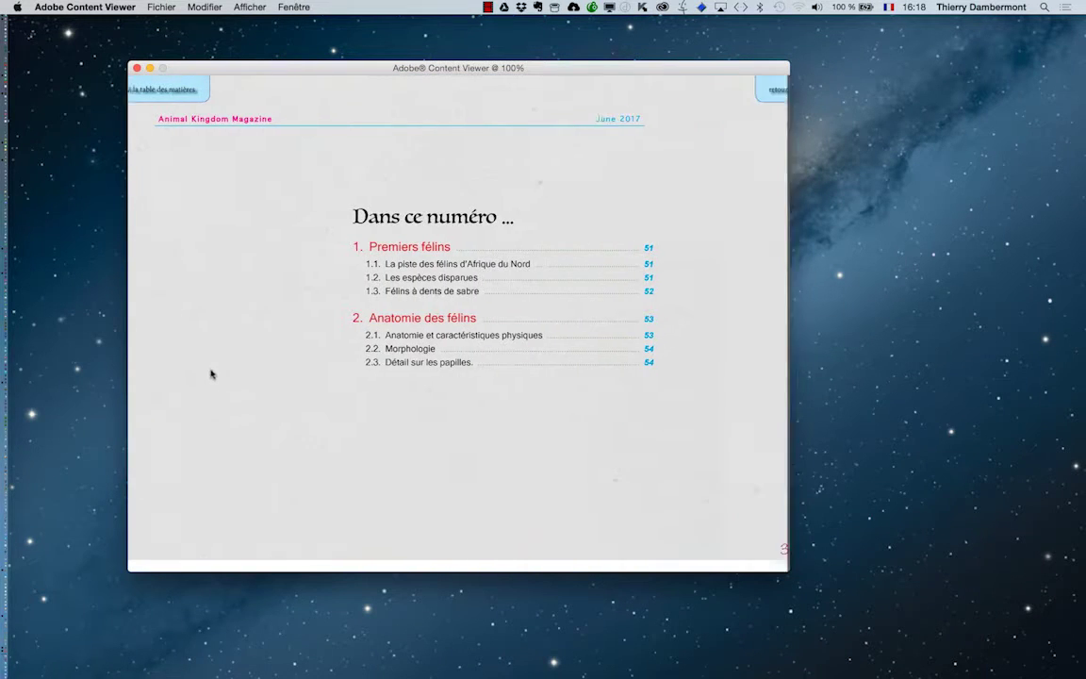
drag(375, 395, 277, 405)
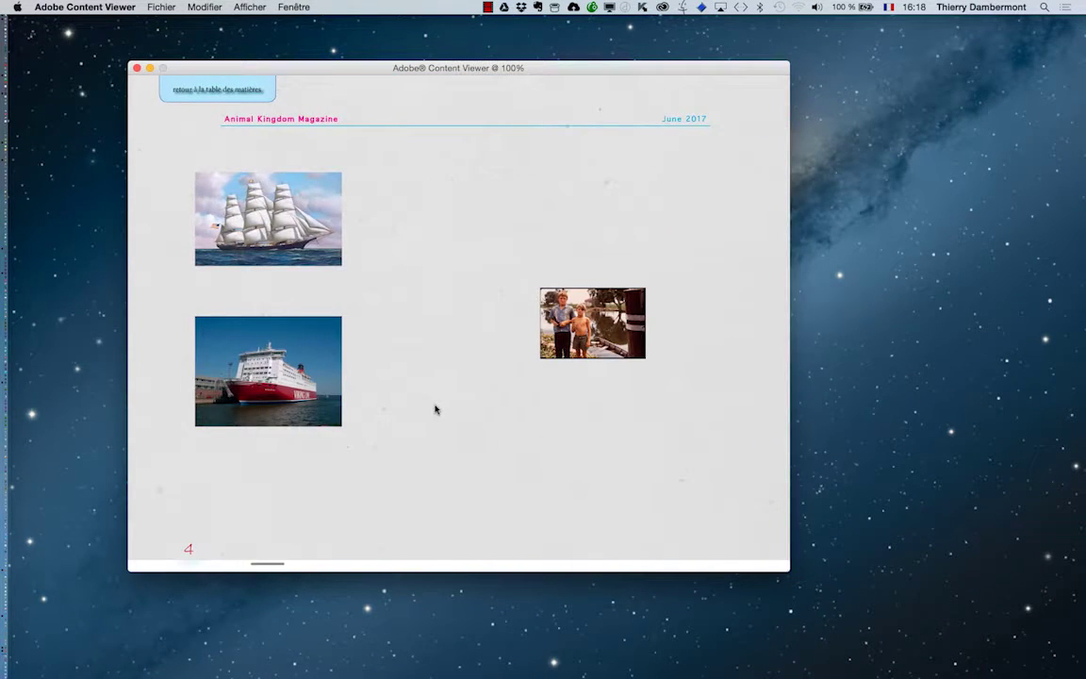
click(218, 90)
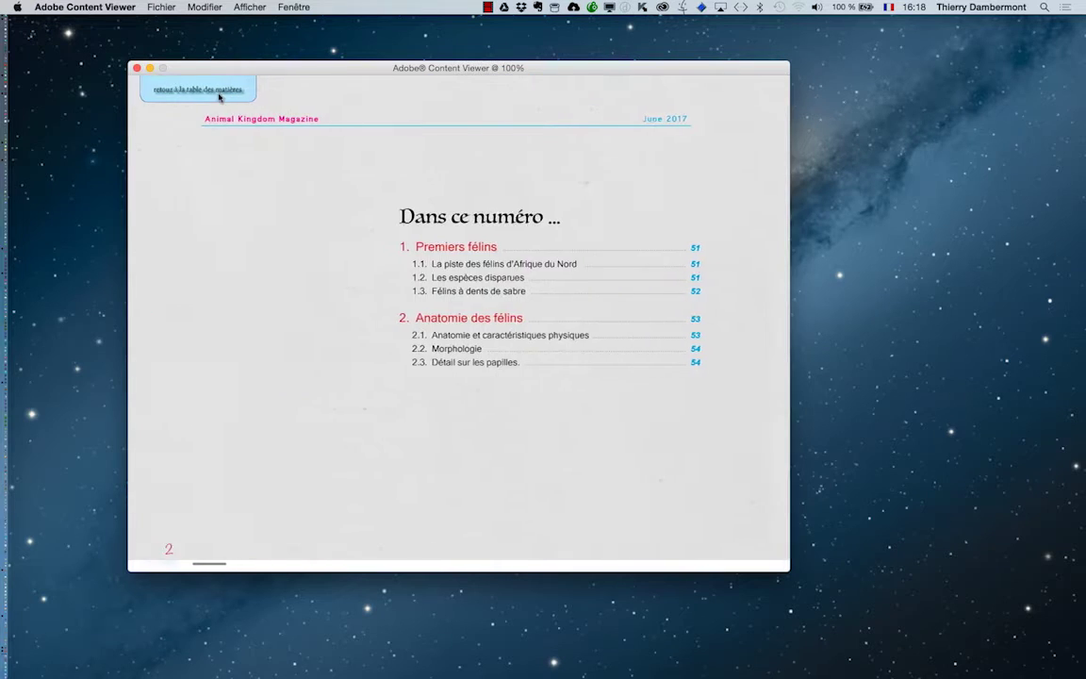
Step: Follow the "Premiers félins" entry in the table of contents and page through the chapter up to page 12
click(463, 249)
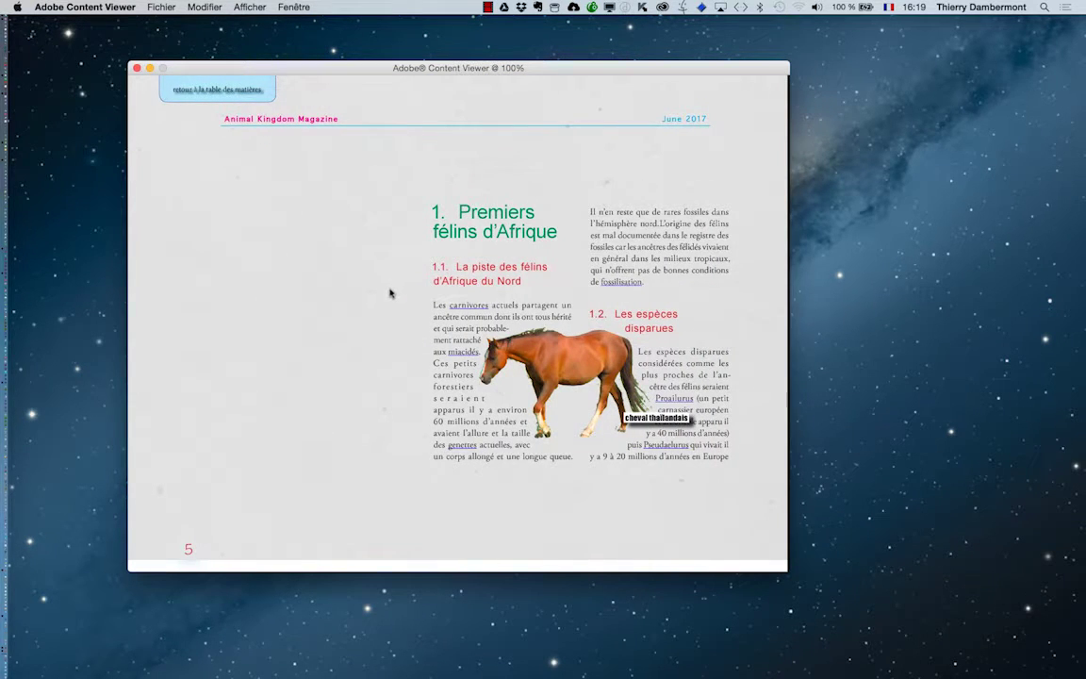
drag(390, 294, 203, 306)
drag(534, 370, 369, 375)
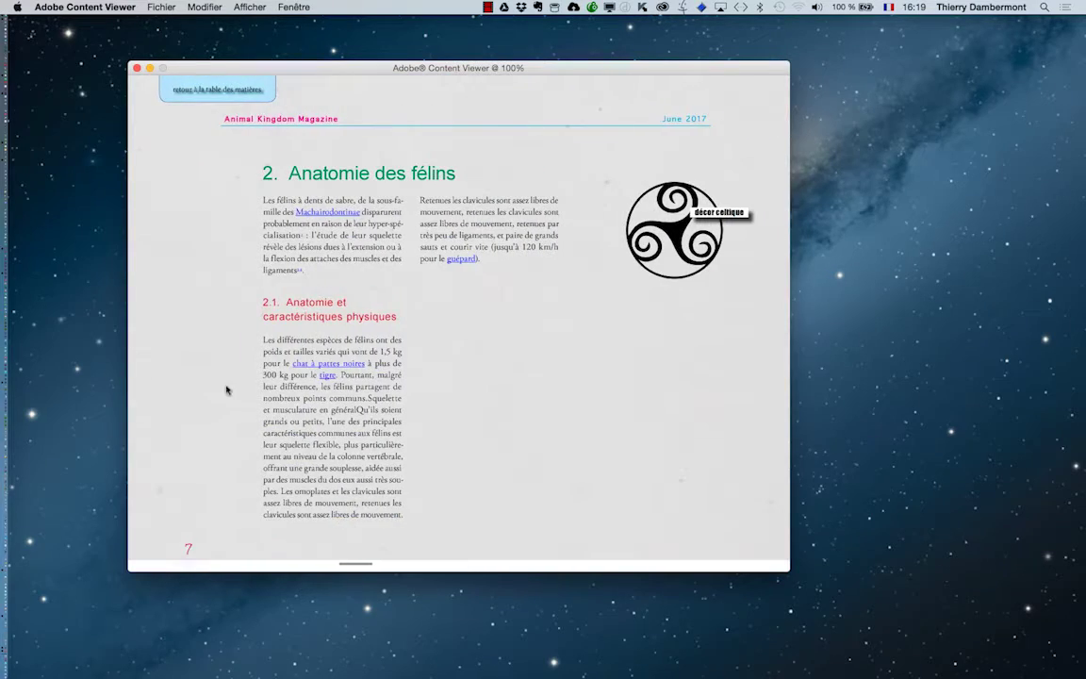
drag(461, 399, 300, 405)
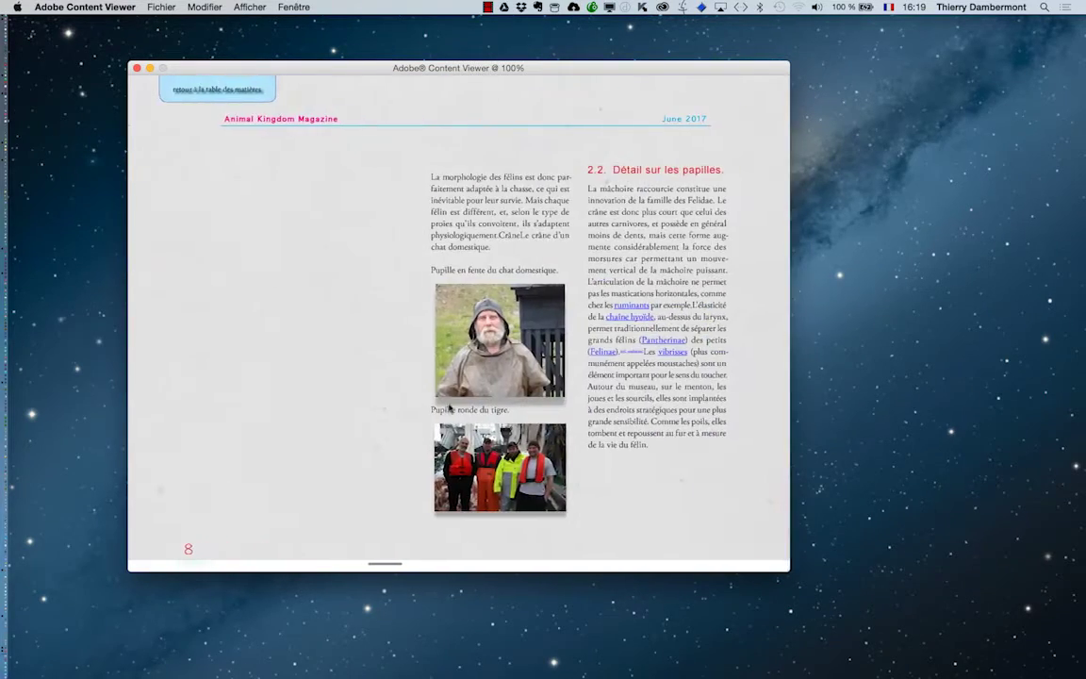
drag(452, 405, 278, 411)
drag(453, 406, 305, 404)
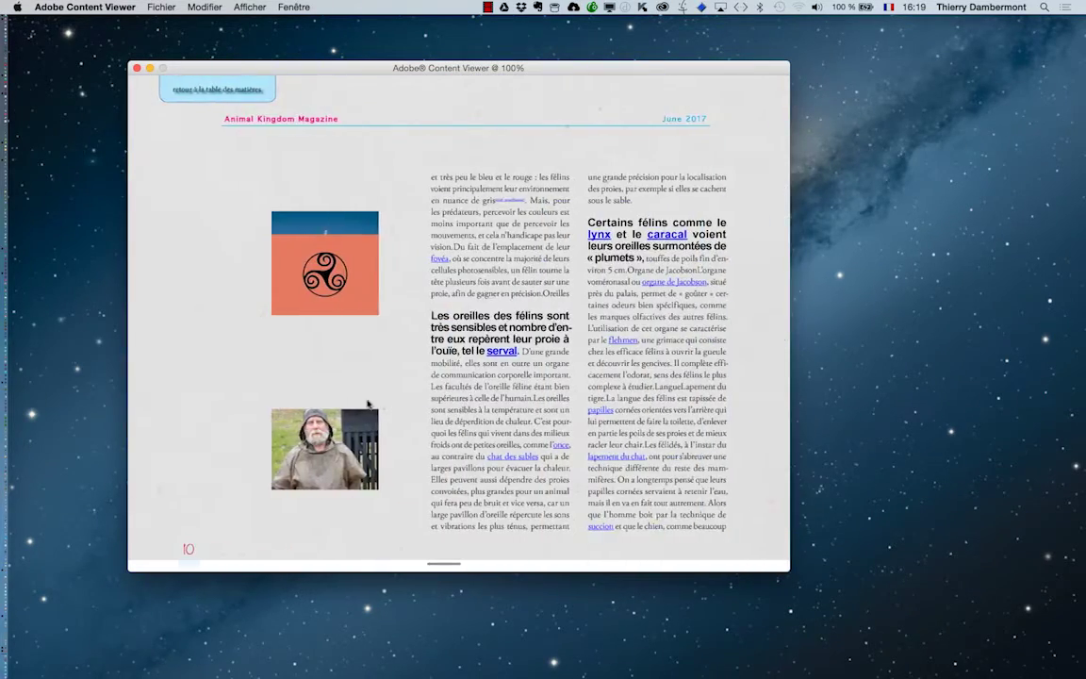
drag(443, 407, 291, 395)
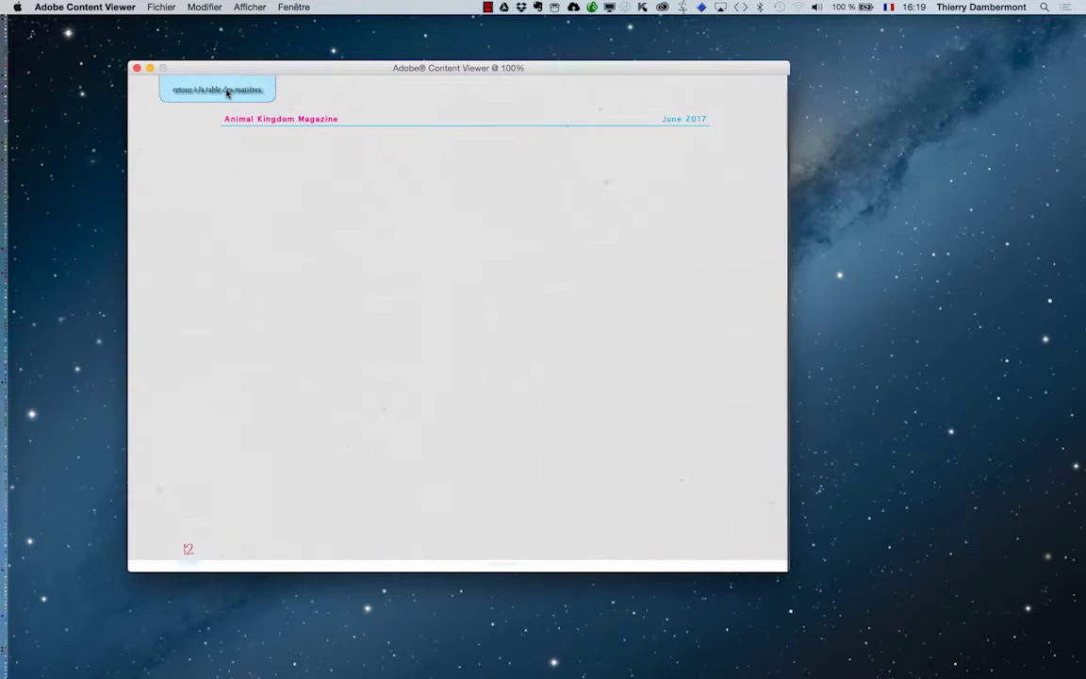
Step: Return to the table of contents from page 12 and follow the "Détail sur les papilles" entry to check its target page
click(226, 92)
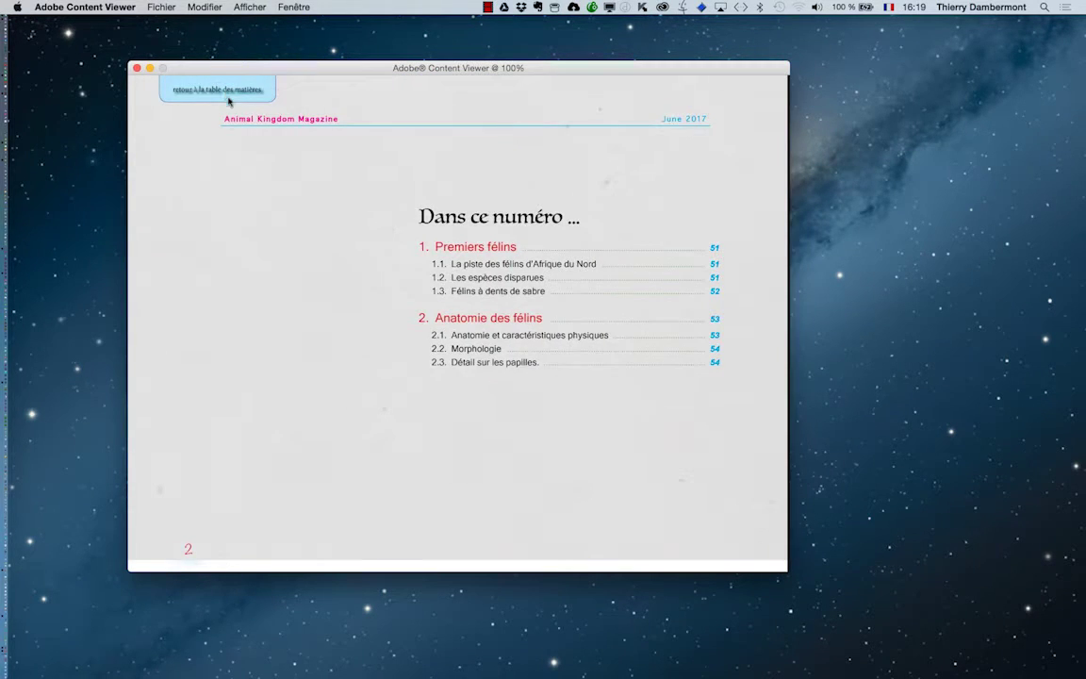
click(458, 360)
scroll(468, 363, right, 5)
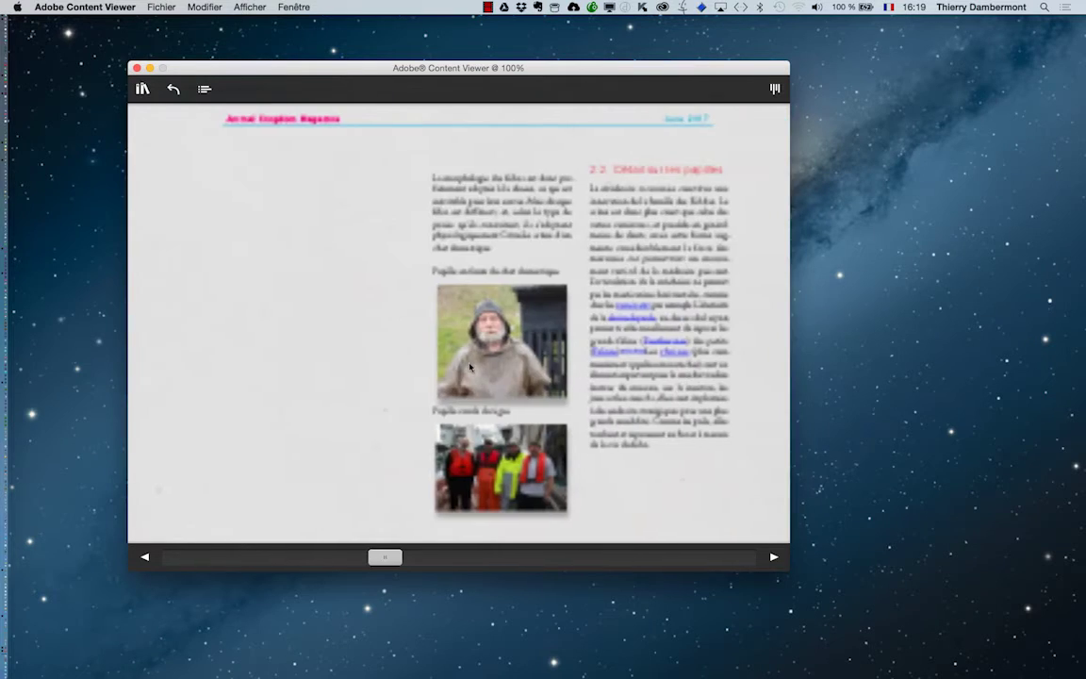
scroll(554, 359, right, 5)
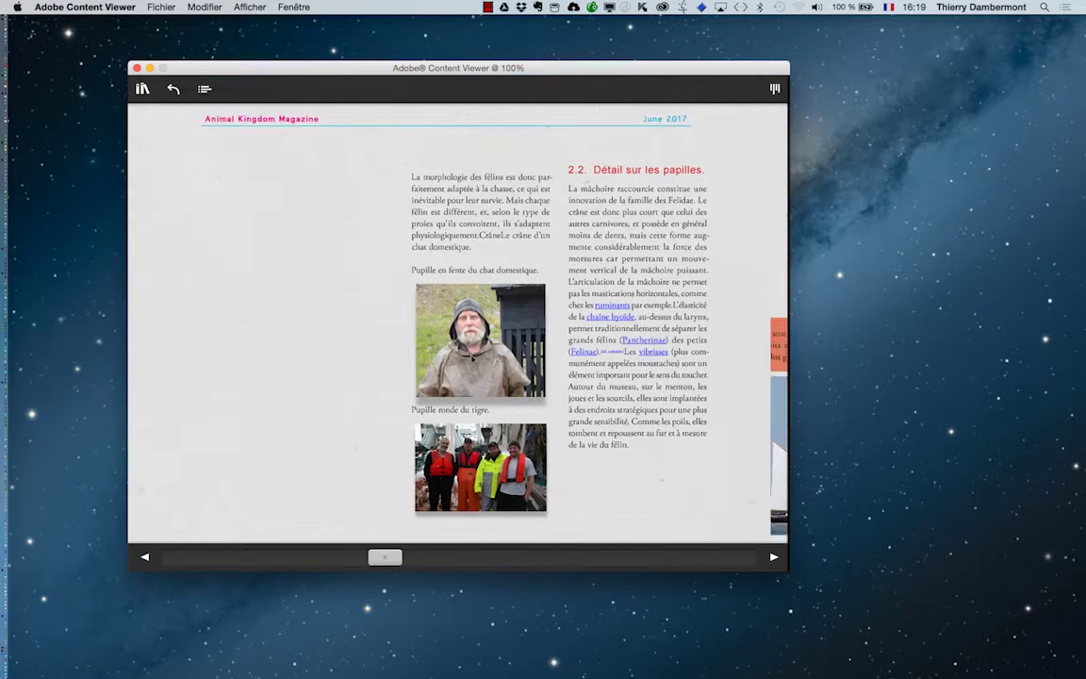
scroll(553, 373, left, 5)
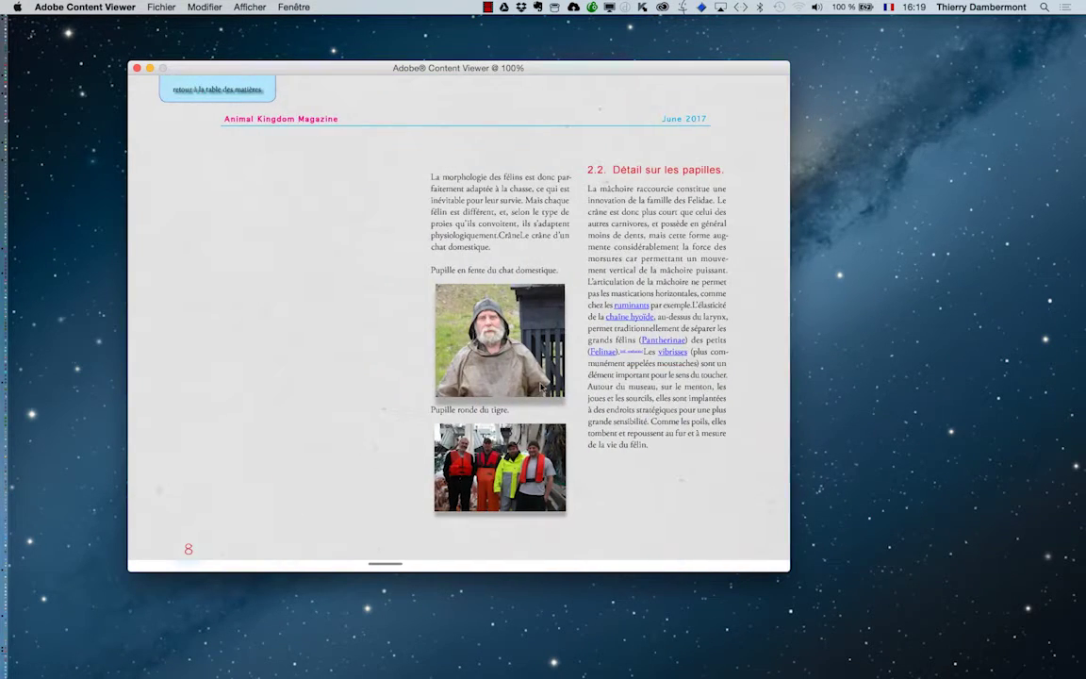